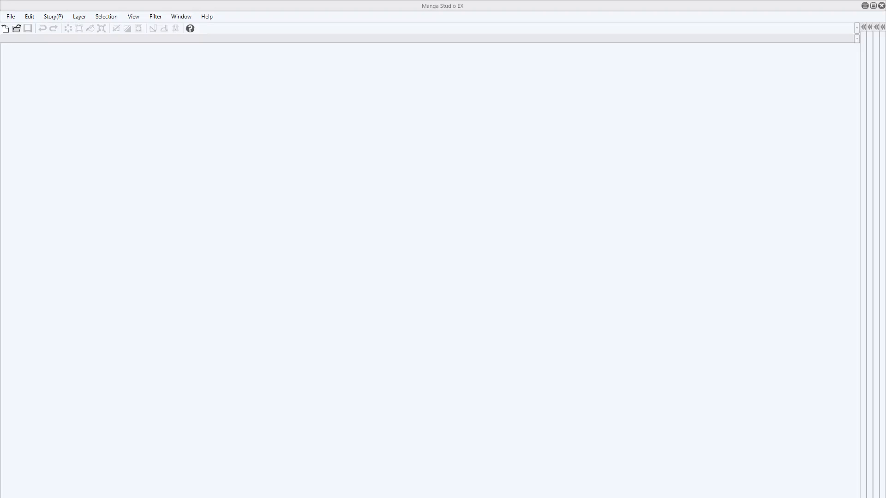
# Create a new canvas 10 in wide and 5 in high at 600 dpi
pyautogui.click(11, 18)
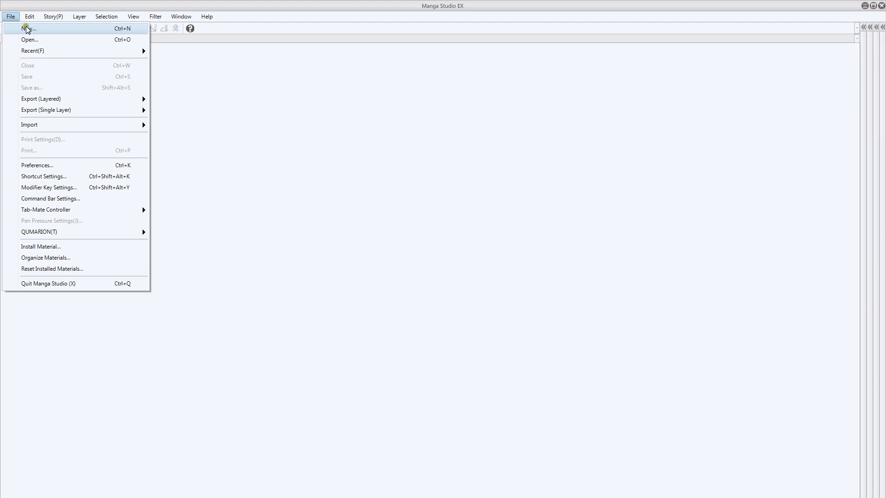
pyautogui.click(28, 29)
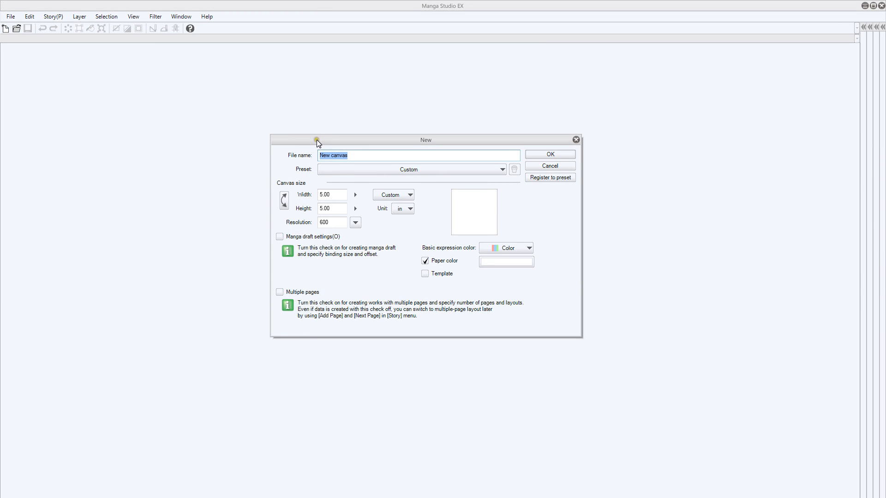
pyautogui.moveTo(315, 140); pyautogui.dragTo(329, 157)
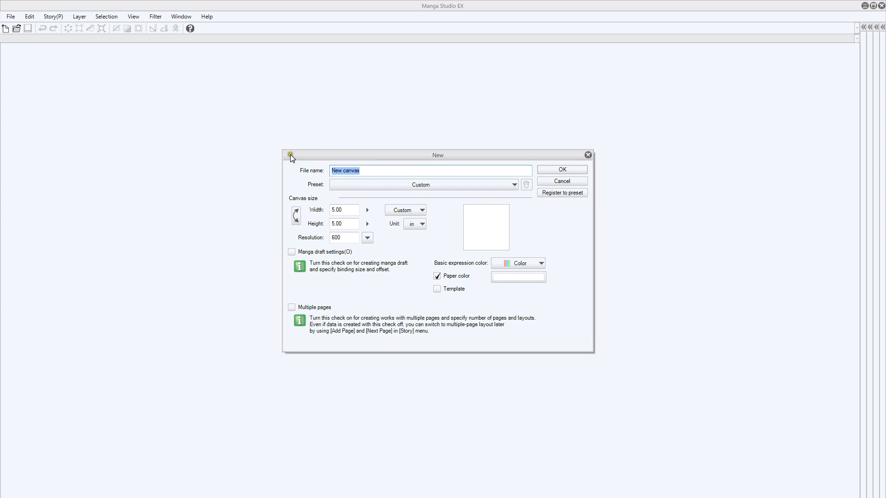
pyautogui.moveTo(291, 157); pyautogui.dragTo(293, 156)
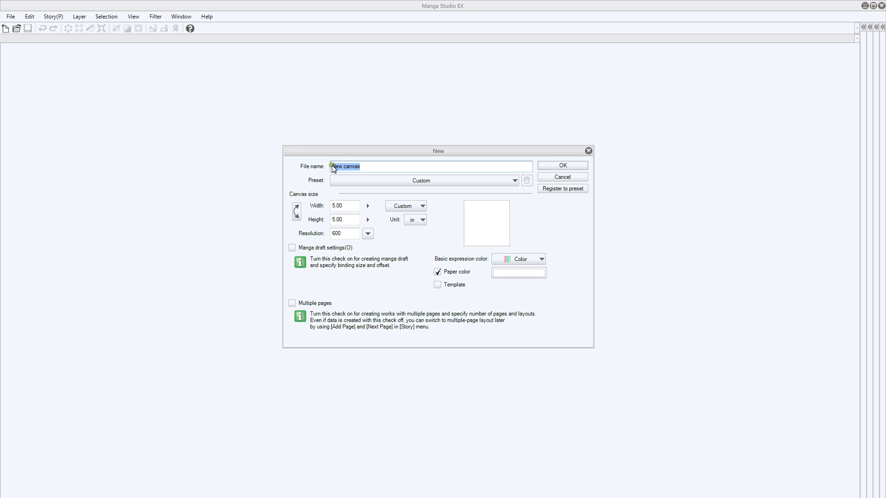
pyautogui.click(342, 219)
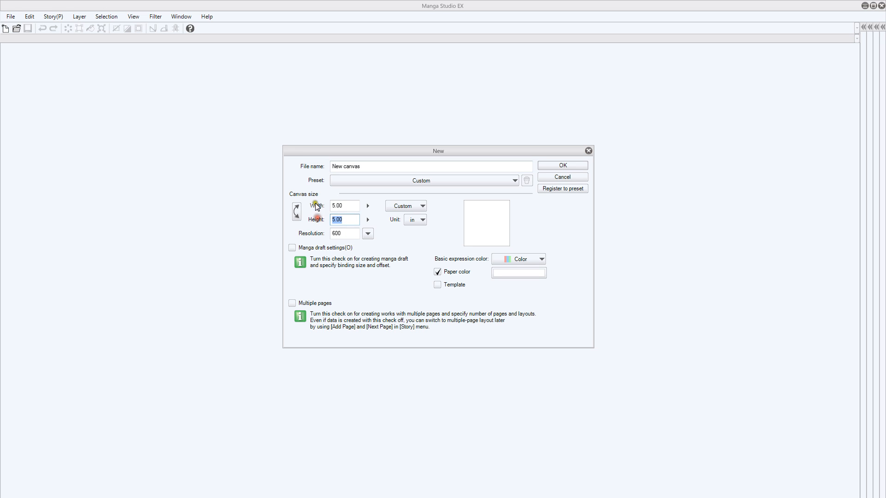
pyautogui.write('10')
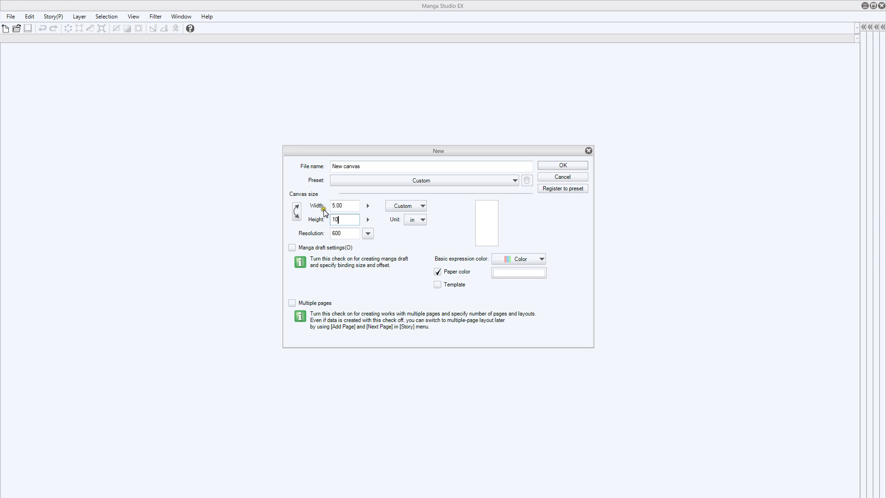
pyautogui.moveTo(349, 221); pyautogui.dragTo(323, 219)
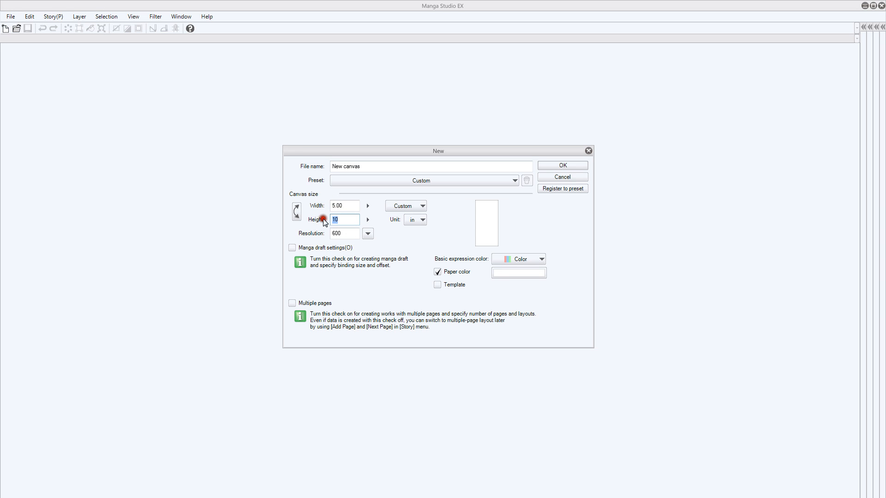
pyautogui.write('5')
pyautogui.click(344, 205)
pyautogui.write('10')
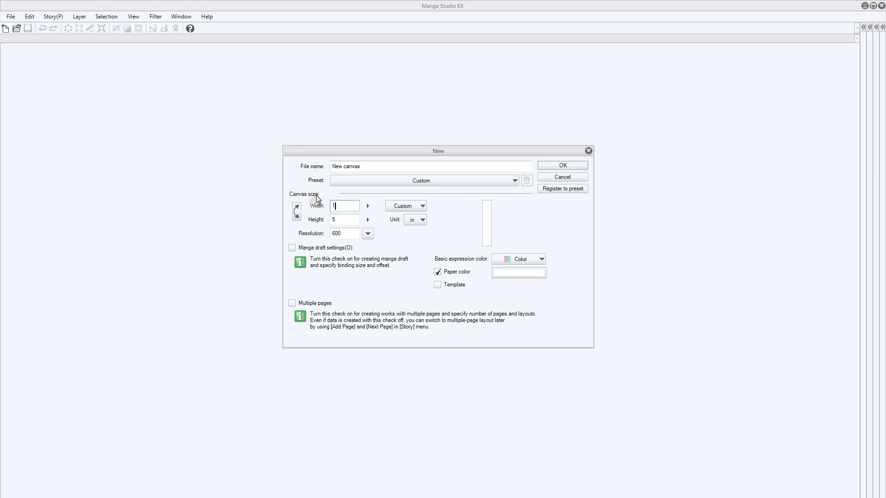
pyautogui.click(547, 165)
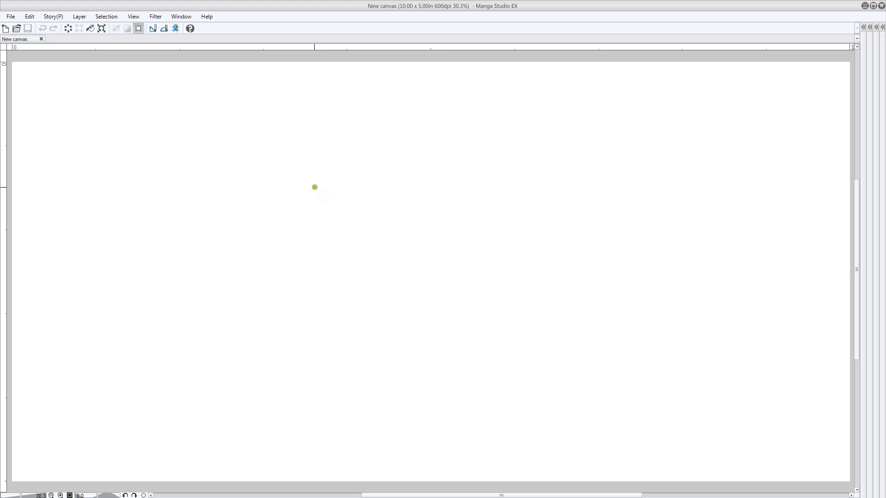
# Draw test strokes and large overlapping loops in the upper-left part of the canvas and undo them
pyautogui.moveTo(294, 185)
pyautogui.mouseDown()
pyautogui.moveTo(334, 257)
pyautogui.moveTo(156, 152)
pyautogui.mouseUp()
pyautogui.hotkey('ctrl', 'z')
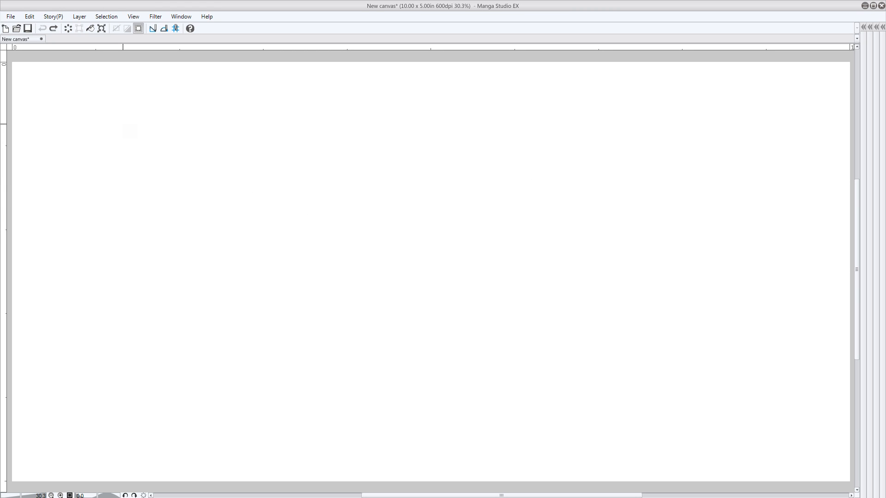
pyautogui.moveTo(241, 112)
pyautogui.mouseDown()
pyautogui.moveTo(279, 116)
pyautogui.moveTo(320, 221)
pyautogui.moveTo(200, 208)
pyautogui.moveTo(289, 218)
pyautogui.moveTo(340, 210)
pyautogui.moveTo(283, 178)
pyautogui.moveTo(235, 214)
pyautogui.moveTo(226, 152)
pyautogui.moveTo(271, 122)
pyautogui.moveTo(359, 204)
pyautogui.moveTo(363, 290)
pyautogui.moveTo(306, 277)
pyautogui.moveTo(198, 144)
pyautogui.mouseUp()
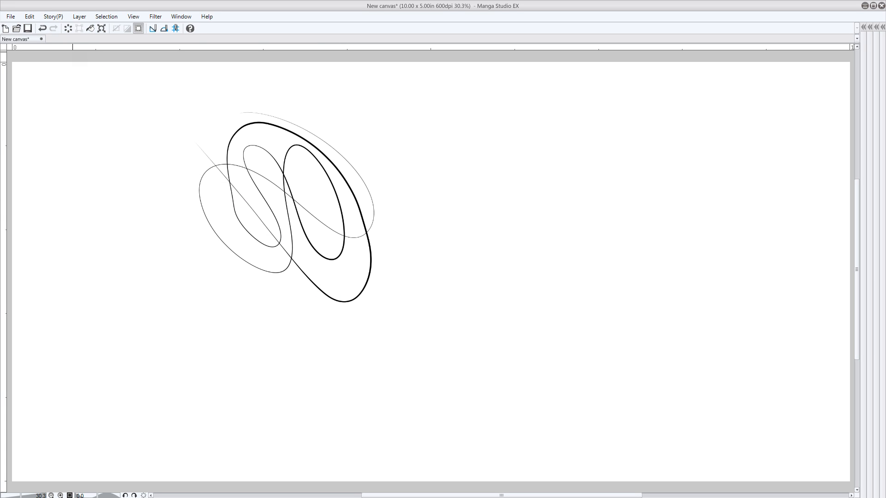
pyautogui.hotkey('ctrl', 'z')
# Draw a row of zigzag pen strokes across the upper half of the canvas and undo them all
pyautogui.moveTo(210, 138)
pyautogui.mouseDown()
pyautogui.moveTo(328, 216)
pyautogui.moveTo(320, 225)
pyautogui.mouseUp()
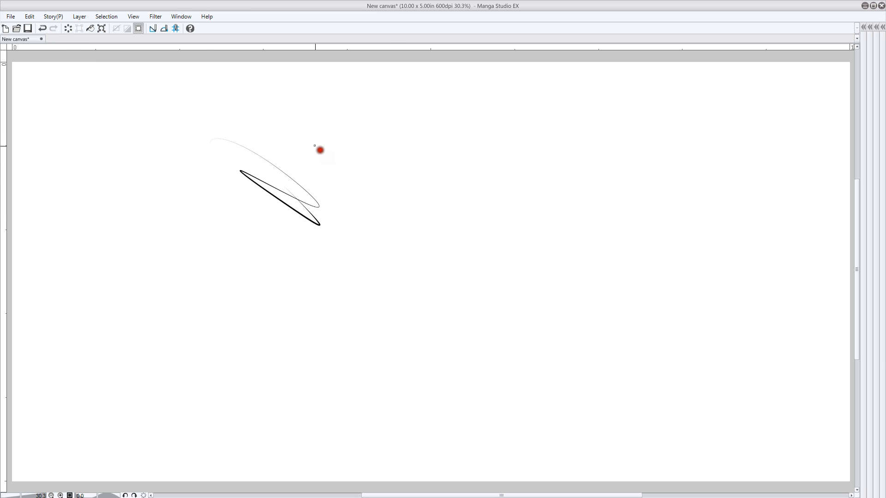
pyautogui.moveTo(319, 149); pyautogui.dragTo(390, 226)
pyautogui.moveTo(373, 147); pyautogui.dragTo(410, 196)
pyautogui.moveTo(437, 225)
pyautogui.mouseDown()
pyautogui.moveTo(483, 203)
pyautogui.moveTo(472, 241)
pyautogui.mouseUp()
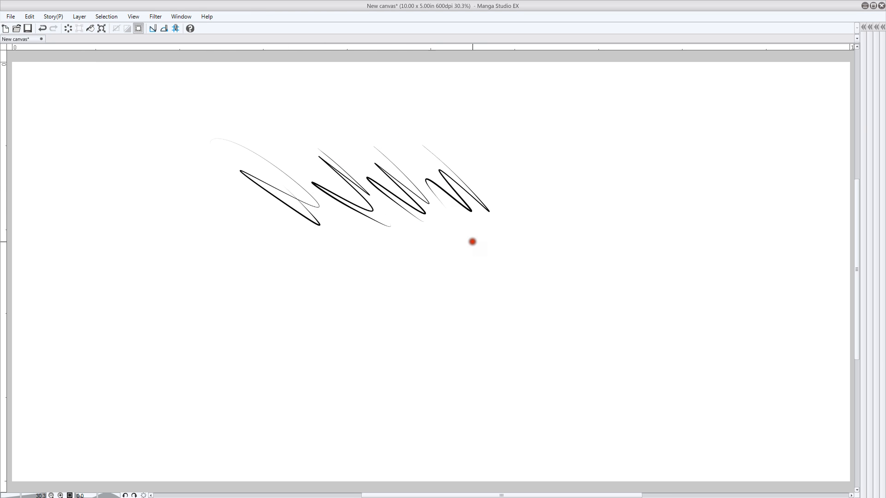
pyautogui.hotkey('ctrl', 'z')
pyautogui.hotkey('ctrl', 'z')
pyautogui.hotkey('ctrl', 'z')
pyautogui.hotkey('ctrl', 'z')
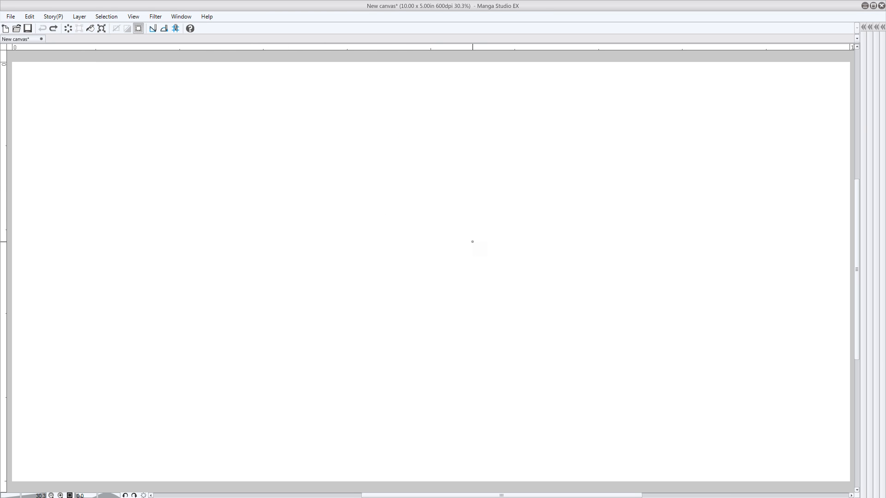
# Try several long and zigzag pen strokes across the upper canvas, undoing each one
pyautogui.moveTo(409, 148)
pyautogui.mouseDown()
pyautogui.moveTo(390, 211)
pyautogui.moveTo(263, 152)
pyautogui.moveTo(192, 180)
pyautogui.moveTo(138, 159)
pyautogui.mouseUp()
pyautogui.hotkey('ctrl', 'z')
pyautogui.hotkey('ctrl', 'z')
pyautogui.hotkey('ctrl', 'z')
pyautogui.hotkey('ctrl', 'z')
pyautogui.moveTo(241, 163)
pyautogui.mouseDown()
pyautogui.moveTo(278, 159)
pyautogui.moveTo(273, 166)
pyautogui.moveTo(350, 214)
pyautogui.moveTo(399, 217)
pyautogui.moveTo(528, 206)
pyautogui.moveTo(531, 167)
pyautogui.mouseUp()
pyautogui.hotkey('ctrl', 'z')
pyautogui.moveTo(457, 152)
pyautogui.mouseDown()
pyautogui.moveTo(477, 192)
pyautogui.moveTo(414, 186)
pyautogui.moveTo(346, 137)
pyautogui.mouseUp()
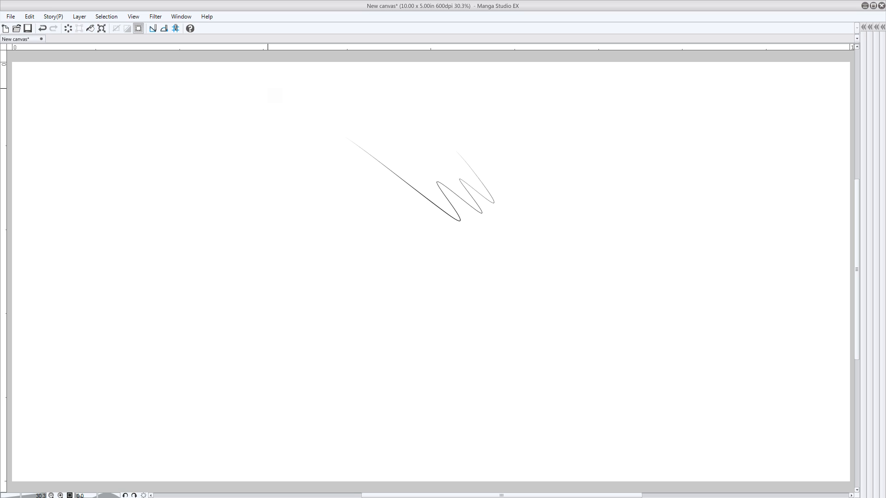
pyautogui.hotkey('ctrl', 'z')
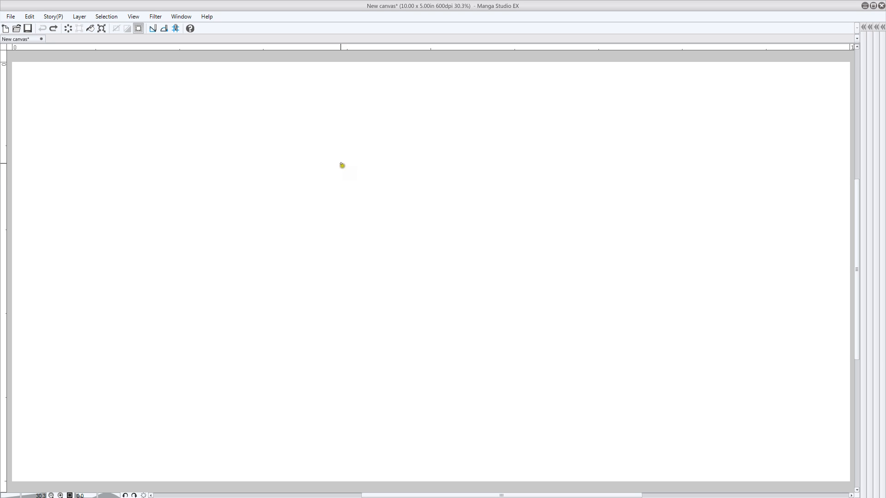
pyautogui.click(340, 161)
# Expand the collapsed Navigator and Layer palettes, the Color Wheel and the tool palette
pyautogui.click(863, 28)
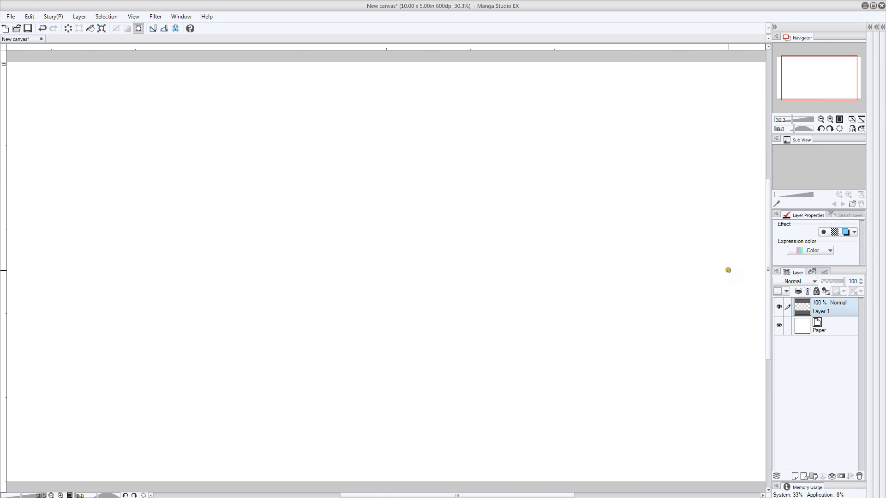
pyautogui.click(883, 27)
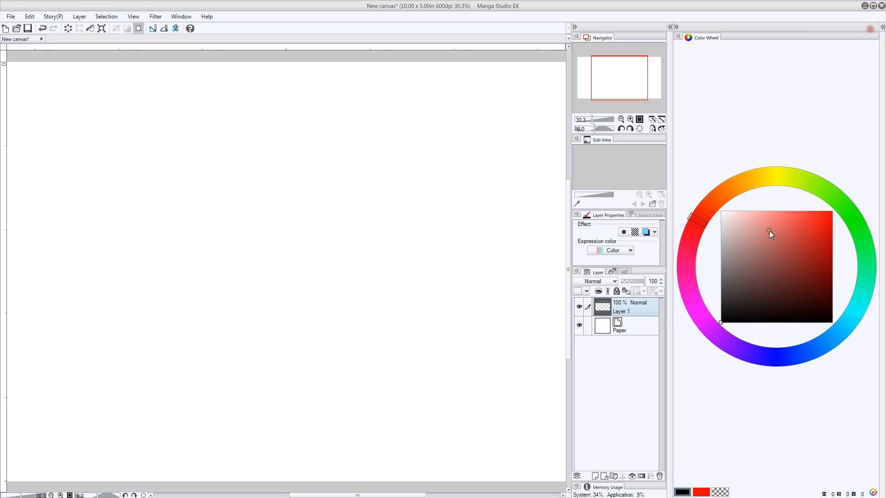
pyautogui.click(882, 27)
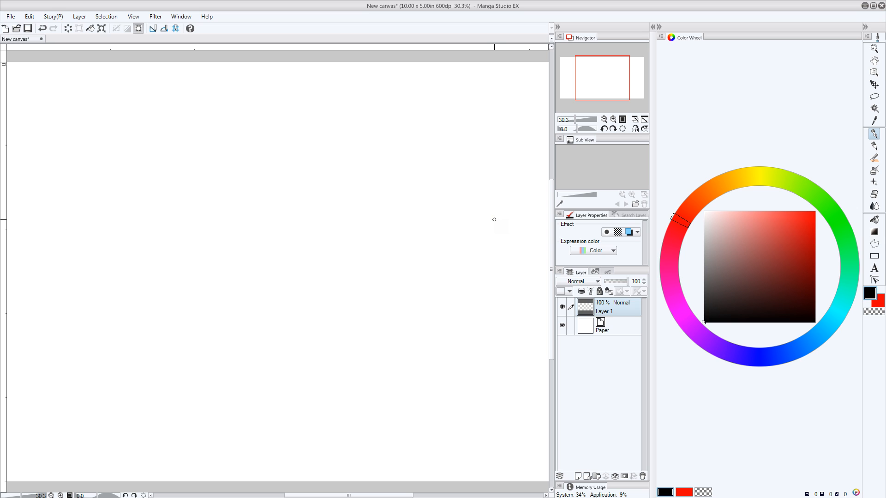
# Try docking the Navigator and Layer palettes on the opposite side of the canvas, and return them beside the Color Wheel
pyautogui.click(572, 24)
pyautogui.moveTo(571, 26); pyautogui.dragTo(648, 24)
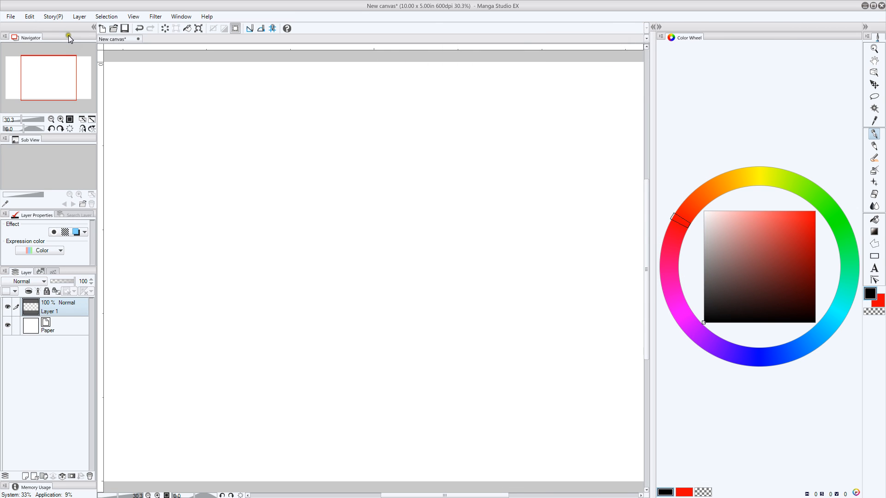
pyautogui.moveTo(64, 31); pyautogui.dragTo(647, 24)
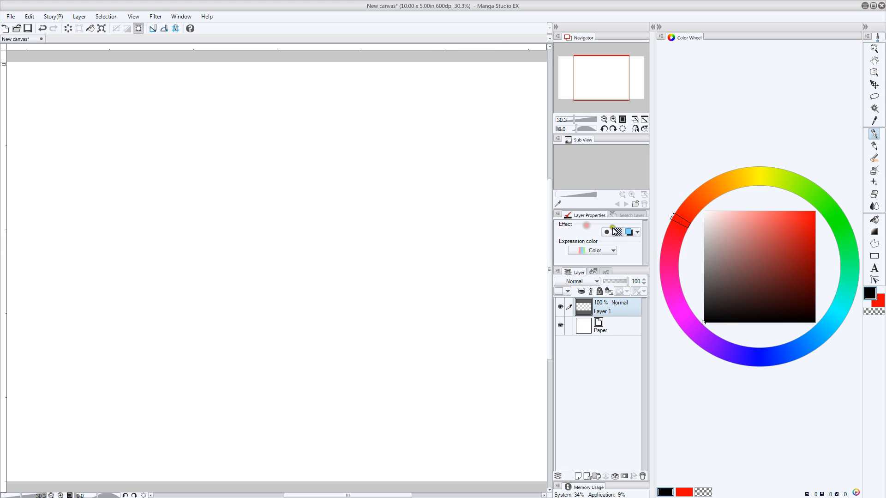
# Sketch a figure's oval head, spine, shoulder line and both bent arms on Layer 1 with the Pencil tool
pyautogui.click(628, 232)
pyautogui.click(875, 146)
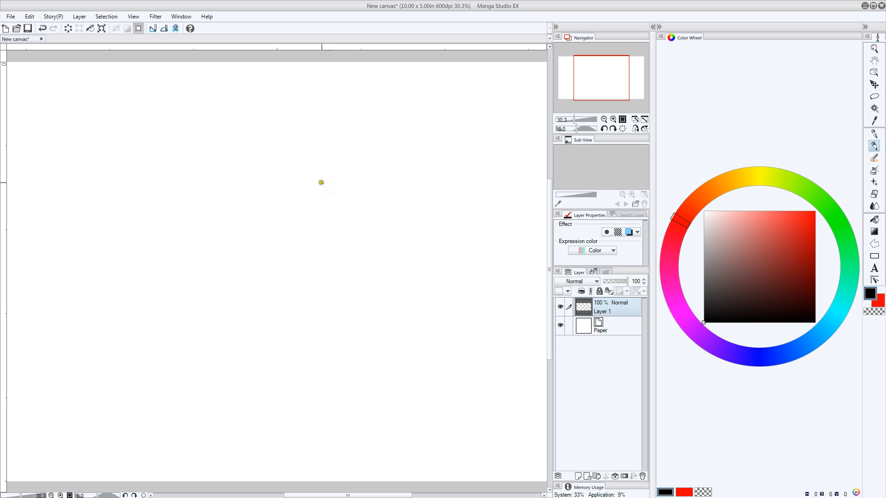
pyautogui.moveTo(303, 160)
pyautogui.mouseDown()
pyautogui.moveTo(344, 155)
pyautogui.moveTo(299, 126)
pyautogui.moveTo(297, 188)
pyautogui.moveTo(304, 194)
pyautogui.moveTo(281, 317)
pyautogui.mouseUp()
pyautogui.moveTo(265, 215)
pyautogui.mouseDown()
pyautogui.moveTo(346, 223)
pyautogui.moveTo(257, 219)
pyautogui.moveTo(251, 207)
pyautogui.moveTo(165, 291)
pyautogui.mouseUp()
pyautogui.moveTo(349, 225); pyautogui.dragTo(395, 275)
pyautogui.moveTo(395, 263)
pyautogui.mouseDown()
pyautogui.moveTo(415, 277)
pyautogui.moveTo(392, 273)
pyautogui.moveTo(444, 184)
pyautogui.mouseUp()
pyautogui.moveTo(171, 287)
pyautogui.mouseDown()
pyautogui.moveTo(178, 303)
pyautogui.moveTo(242, 333)
pyautogui.mouseUp()
pyautogui.moveTo(199, 314); pyautogui.dragTo(224, 318)
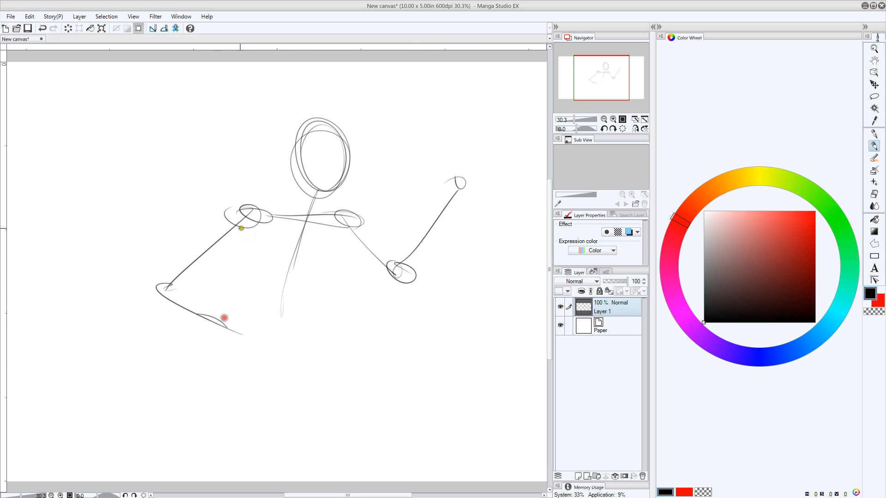
# Sketch the figure's torso sides, hips and two legs, with an oval at the raised knee
pyautogui.moveTo(243, 229); pyautogui.dragTo(231, 341)
pyautogui.moveTo(346, 233)
pyautogui.mouseDown()
pyautogui.moveTo(293, 320)
pyautogui.moveTo(246, 363)
pyautogui.mouseUp()
pyautogui.moveTo(273, 363); pyautogui.dragTo(226, 352)
pyautogui.moveTo(347, 239); pyautogui.dragTo(300, 341)
pyautogui.moveTo(243, 370)
pyautogui.mouseDown()
pyautogui.moveTo(214, 385)
pyautogui.moveTo(233, 383)
pyautogui.mouseUp()
pyautogui.moveTo(232, 386); pyautogui.dragTo(291, 476)
pyautogui.moveTo(311, 348); pyautogui.dragTo(257, 431)
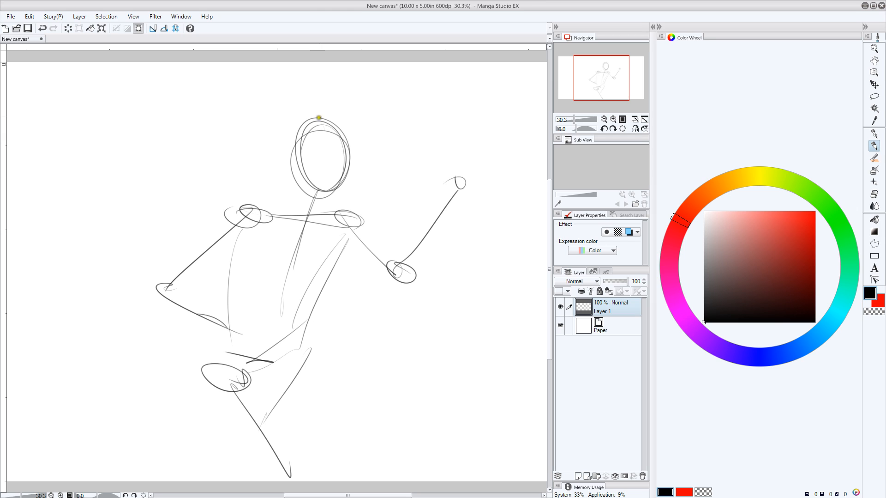
# Add a grinning face with eyes and brows plus a few spiky hair strokes to the sketched head
pyautogui.moveTo(325, 132)
pyautogui.mouseDown()
pyautogui.moveTo(328, 190)
pyautogui.moveTo(332, 165)
pyautogui.moveTo(304, 164)
pyautogui.moveTo(347, 164)
pyautogui.moveTo(325, 167)
pyautogui.moveTo(331, 183)
pyautogui.moveTo(319, 173)
pyautogui.moveTo(318, 148)
pyautogui.moveTo(340, 147)
pyautogui.moveTo(318, 141)
pyautogui.moveTo(326, 107)
pyautogui.mouseUp()
pyautogui.moveTo(324, 120); pyautogui.dragTo(344, 109)
pyautogui.moveTo(317, 121); pyautogui.dragTo(320, 113)
pyautogui.moveTo(316, 121); pyautogui.dragTo(306, 113)
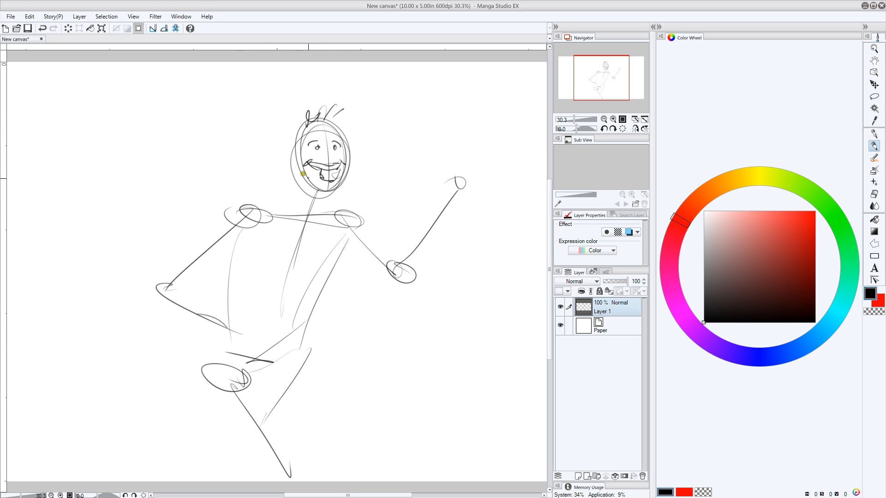
# Turn on the blue layer color effect for the Layer 1 sketch and add a new layer above it
pyautogui.click(629, 231)
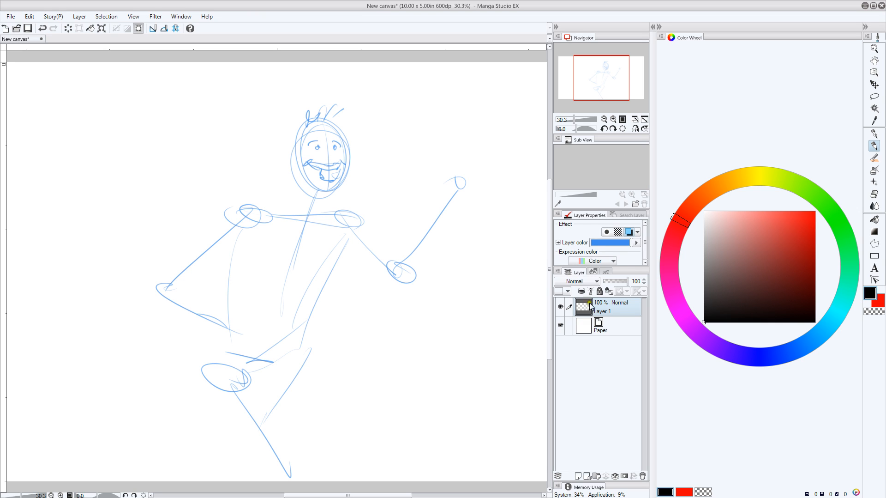
pyautogui.click(577, 476)
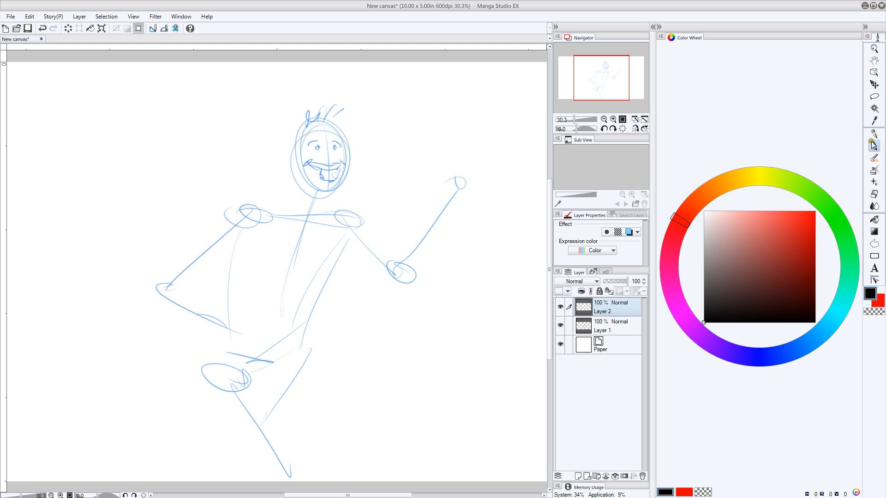
# Draw the head outline, hair, ears, neck, shoulders and eyes in near-black on Layer 2 over the blue sketch
pyautogui.click(706, 319)
pyautogui.click(708, 320)
pyautogui.moveTo(300, 152)
pyautogui.mouseDown()
pyautogui.moveTo(285, 153)
pyautogui.moveTo(300, 171)
pyautogui.mouseUp()
pyautogui.moveTo(345, 147)
pyautogui.mouseDown()
pyautogui.moveTo(344, 178)
pyautogui.moveTo(327, 200)
pyautogui.moveTo(299, 188)
pyautogui.moveTo(295, 135)
pyautogui.moveTo(311, 113)
pyautogui.moveTo(342, 115)
pyautogui.moveTo(344, 146)
pyautogui.mouseUp()
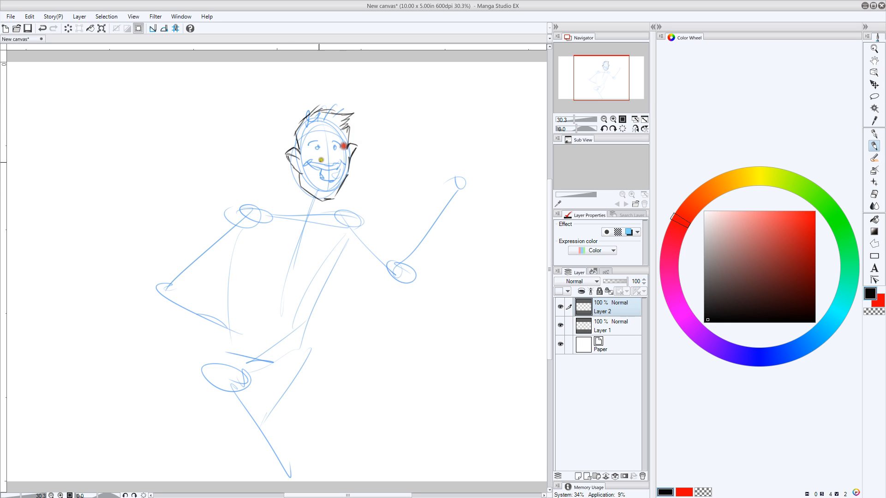
pyautogui.moveTo(317, 198)
pyautogui.mouseDown()
pyautogui.moveTo(318, 209)
pyautogui.moveTo(262, 211)
pyautogui.moveTo(332, 210)
pyautogui.moveTo(362, 229)
pyautogui.mouseUp()
pyautogui.moveTo(279, 208); pyautogui.dragTo(231, 215)
pyautogui.moveTo(317, 145)
pyautogui.mouseDown()
pyautogui.moveTo(335, 149)
pyautogui.moveTo(319, 140)
pyautogui.moveTo(308, 145)
pyautogui.mouseUp()
pyautogui.moveTo(333, 142); pyautogui.dragTo(339, 142)
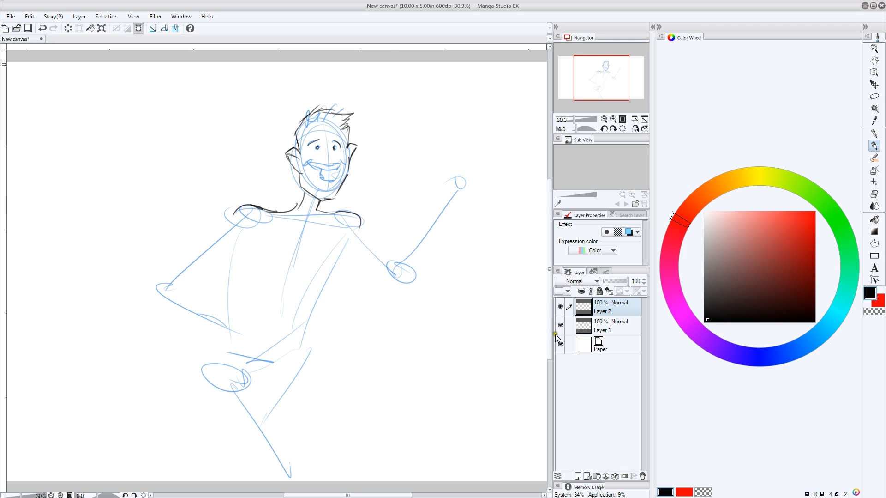
# Clear all the artwork from Layer 2 and Layer 1
pyautogui.press('Delete')
pyautogui.click(599, 320)
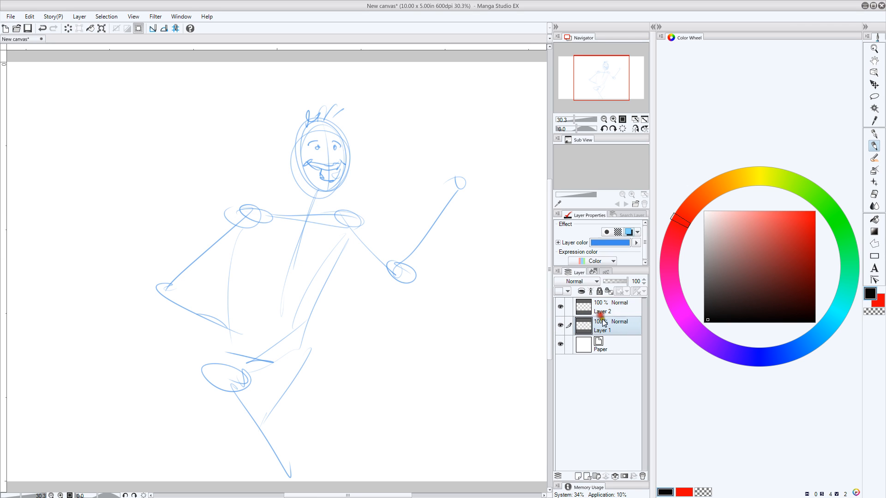
pyautogui.press('Delete')
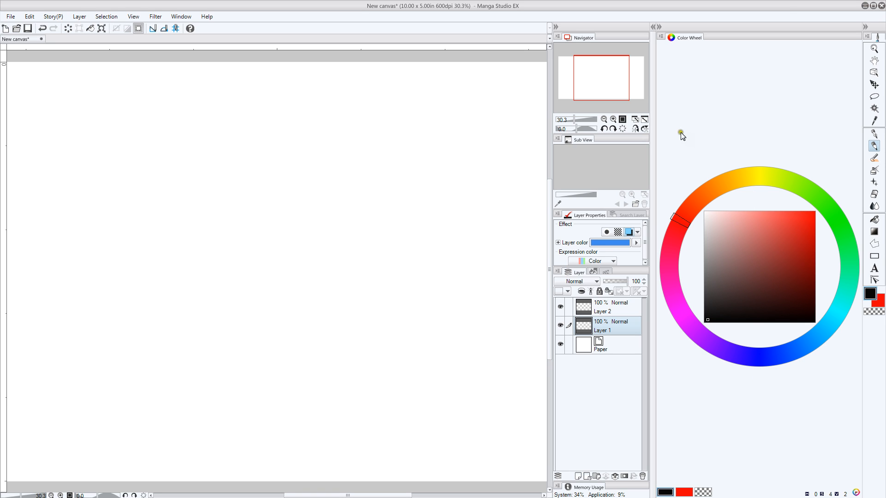
# Widen the Color Wheel palette and collapse it to free up canvas space
pyautogui.click(659, 26)
pyautogui.moveTo(659, 49); pyautogui.dragTo(517, 63)
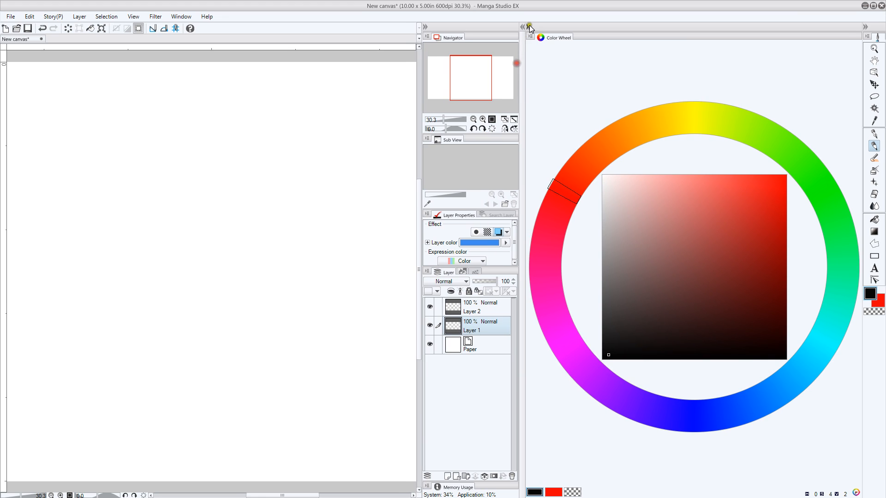
pyautogui.click(529, 28)
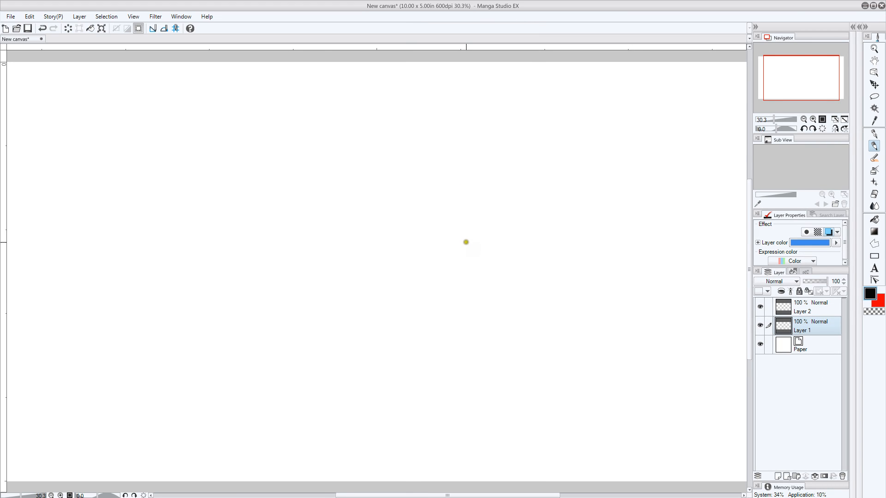
pyautogui.click(861, 27)
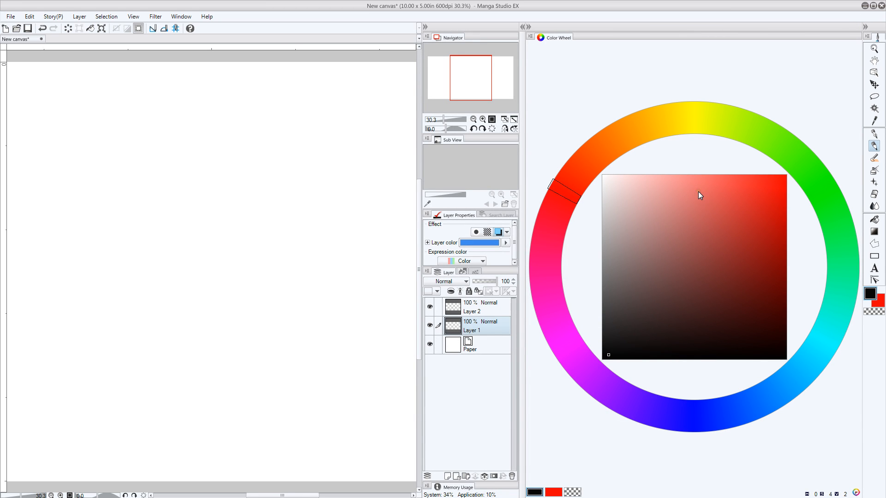
pyautogui.click(529, 26)
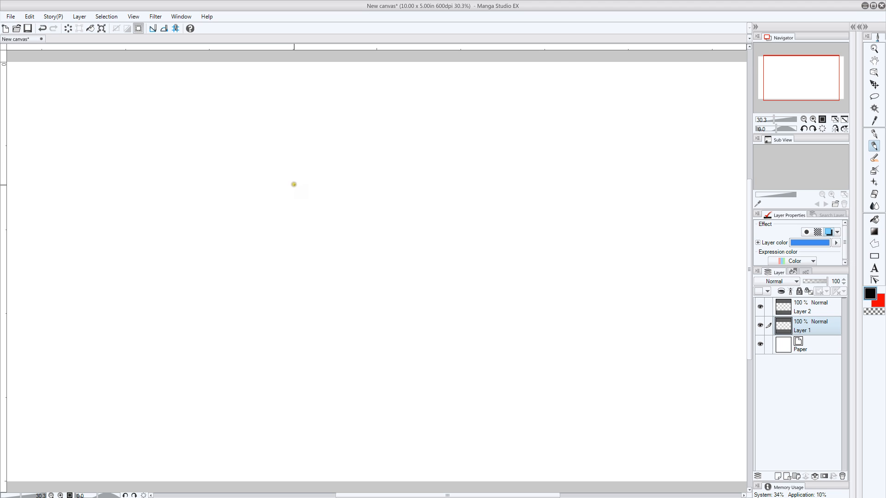
# Expand the Color Wheel and Sub Tool palettes, lengthen the pencil list to show all pencils, and collapse the Navigator and Layer palettes
pyautogui.click(860, 28)
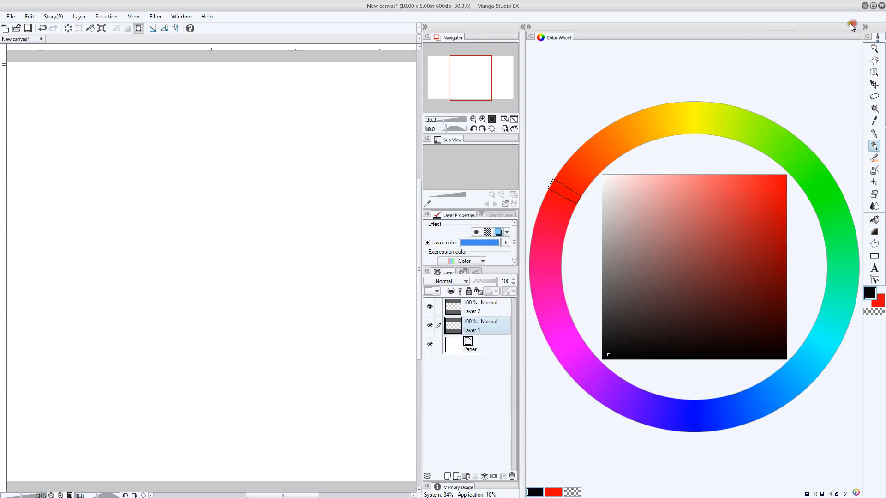
pyautogui.click(524, 26)
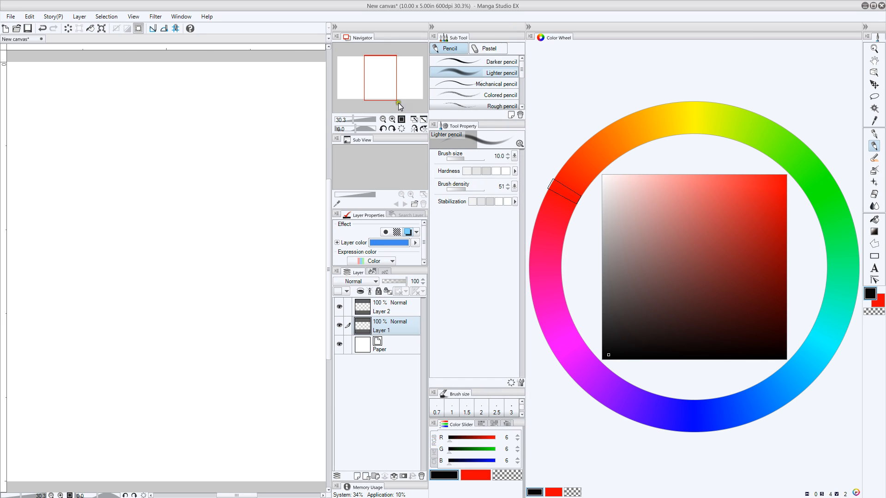
pyautogui.moveTo(470, 118); pyautogui.dragTo(468, 242)
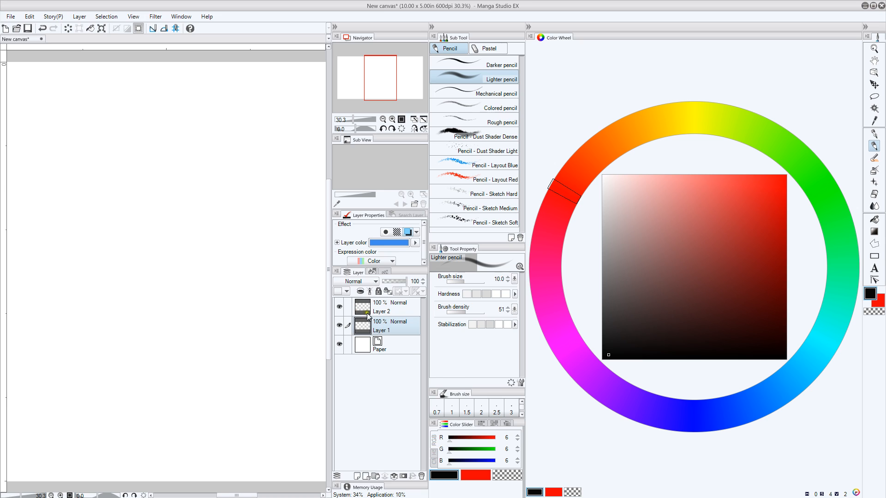
pyautogui.click(335, 28)
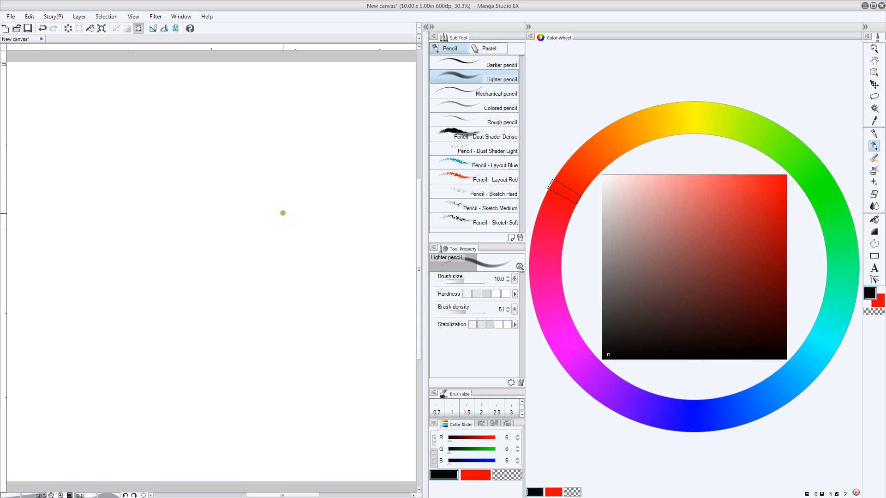
# Increase the Lighter pencil's brush size to 40 and try a scribble on Layer 1, undoing it
pyautogui.press(']')
pyautogui.press(']')
pyautogui.press(']')
pyautogui.press(']')
pyautogui.press(']')
pyautogui.press(']')
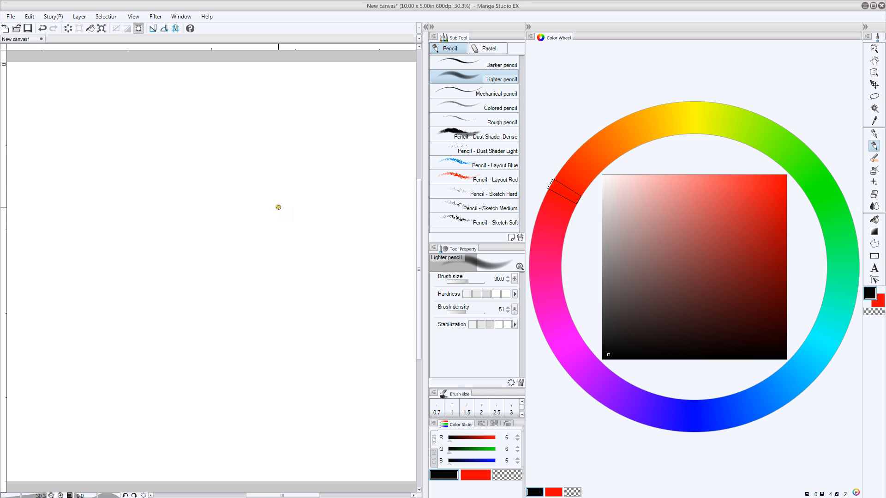
pyautogui.moveTo(193, 137)
pyautogui.mouseDown()
pyautogui.moveTo(241, 223)
pyautogui.moveTo(197, 214)
pyautogui.moveTo(185, 244)
pyautogui.moveTo(131, 211)
pyautogui.mouseUp()
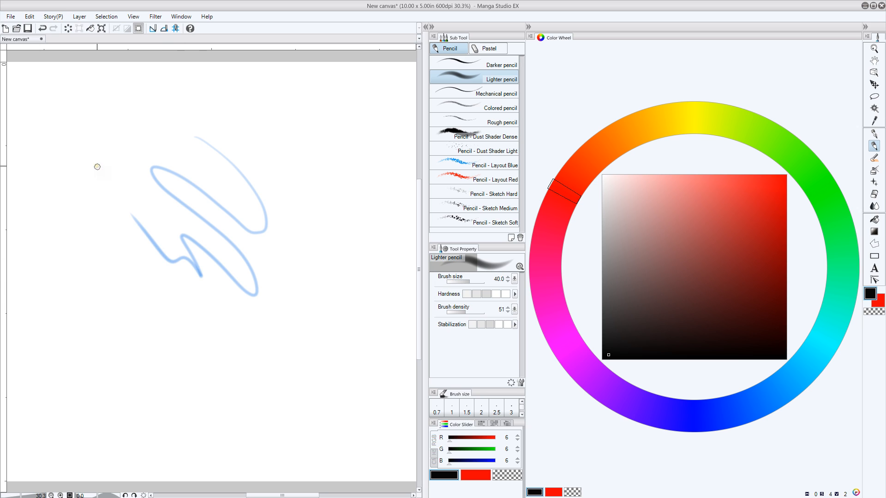
pyautogui.hotkey('ctrl', 'z')
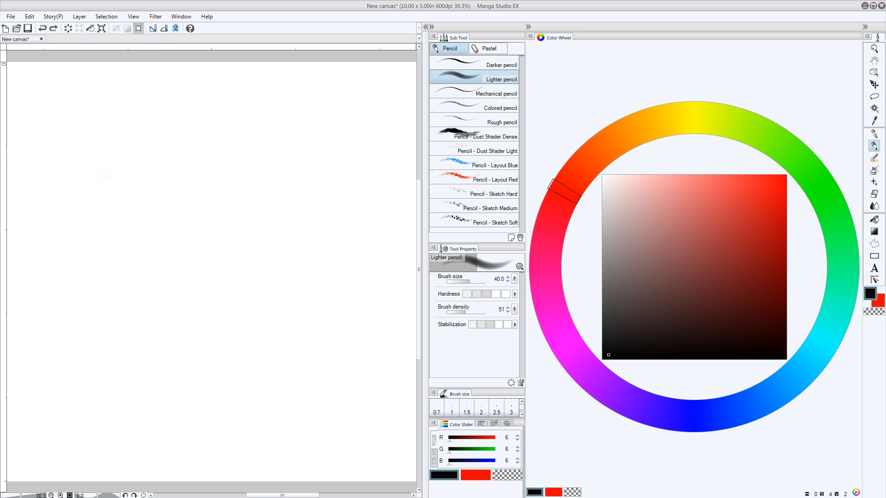
# Pick a mid gray (116, 114, 114) as the drawing color and test it with a stroke, undoing the stroke
pyautogui.click(607, 275)
pyautogui.moveTo(211, 163)
pyautogui.mouseDown()
pyautogui.moveTo(248, 200)
pyautogui.moveTo(256, 246)
pyautogui.moveTo(175, 192)
pyautogui.moveTo(196, 216)
pyautogui.mouseUp()
pyautogui.hotkey('ctrl', 'z')
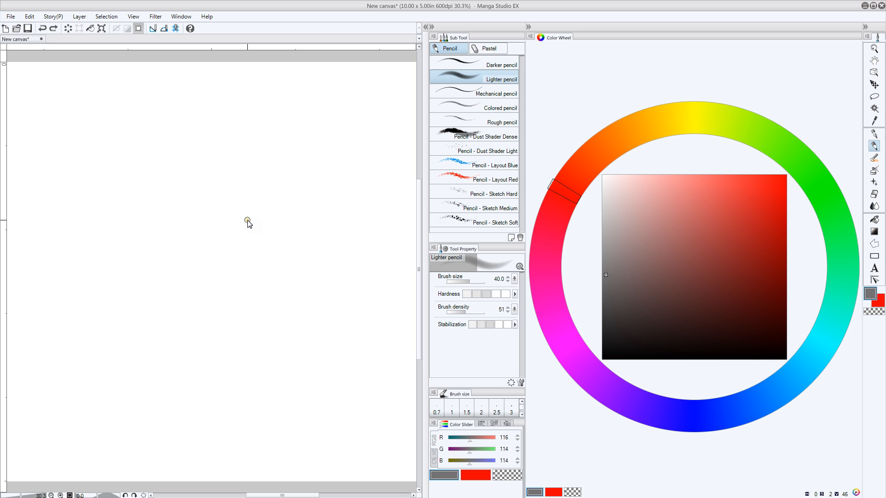
# Turn off the layer color effect on Layer 1 and check the true gray with test scribbles, undoing them
pyautogui.click(423, 27)
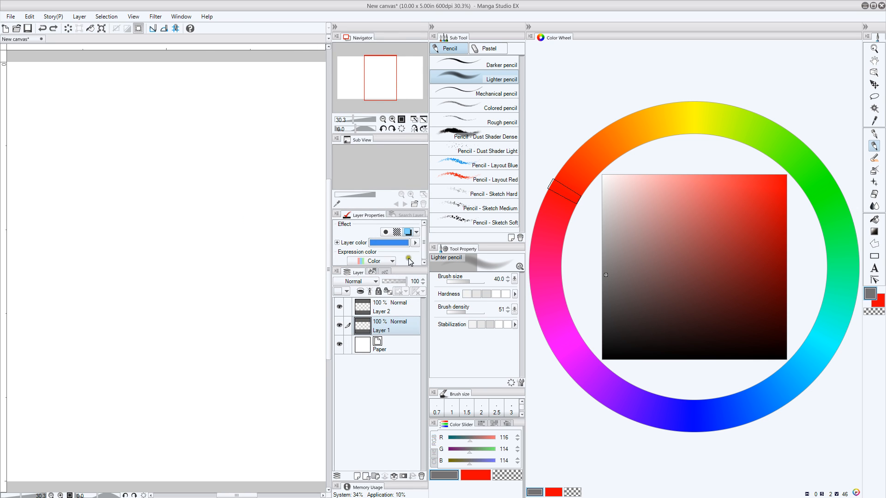
pyautogui.click(408, 232)
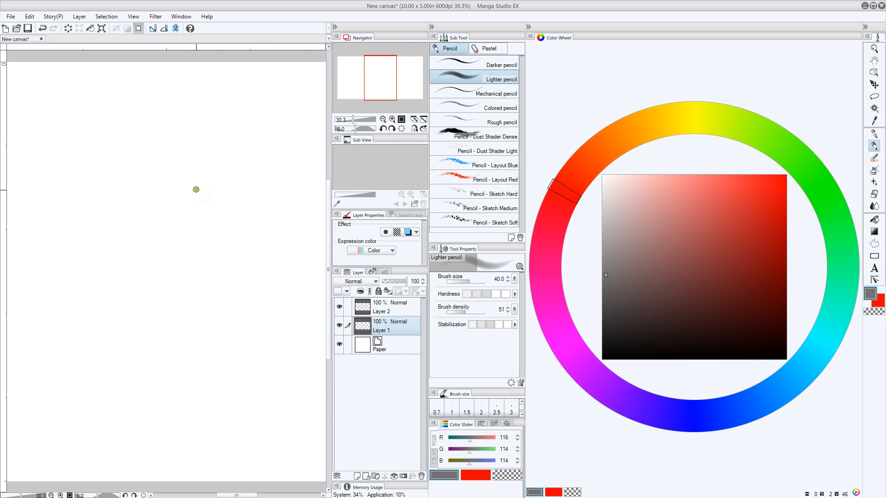
pyautogui.moveTo(196, 190)
pyautogui.mouseDown()
pyautogui.moveTo(203, 253)
pyautogui.moveTo(148, 233)
pyautogui.mouseUp()
pyautogui.hotkey('ctrl', 'z')
pyautogui.click(333, 27)
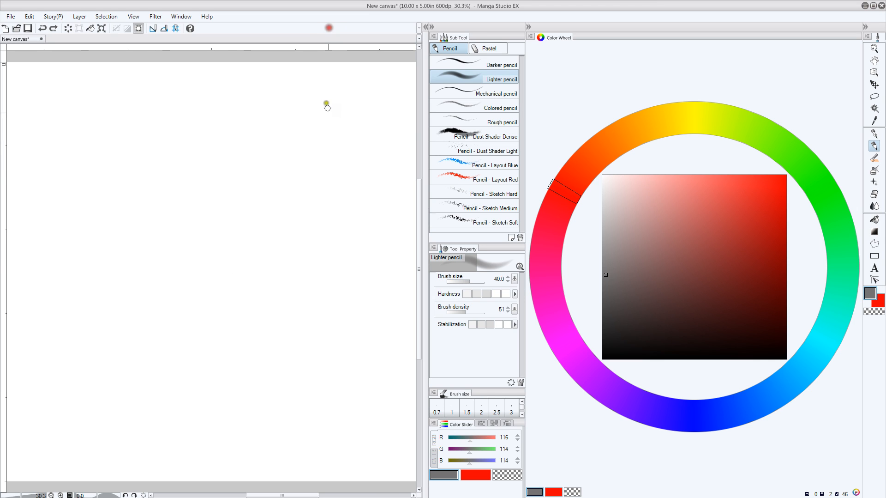
pyautogui.moveTo(239, 175)
pyautogui.mouseDown()
pyautogui.moveTo(290, 239)
pyautogui.moveTo(276, 280)
pyautogui.moveTo(189, 211)
pyautogui.moveTo(264, 319)
pyautogui.moveTo(222, 290)
pyautogui.moveTo(171, 280)
pyautogui.moveTo(146, 231)
pyautogui.moveTo(135, 263)
pyautogui.moveTo(122, 254)
pyautogui.moveTo(179, 315)
pyautogui.moveTo(253, 372)
pyautogui.moveTo(319, 284)
pyautogui.mouseUp()
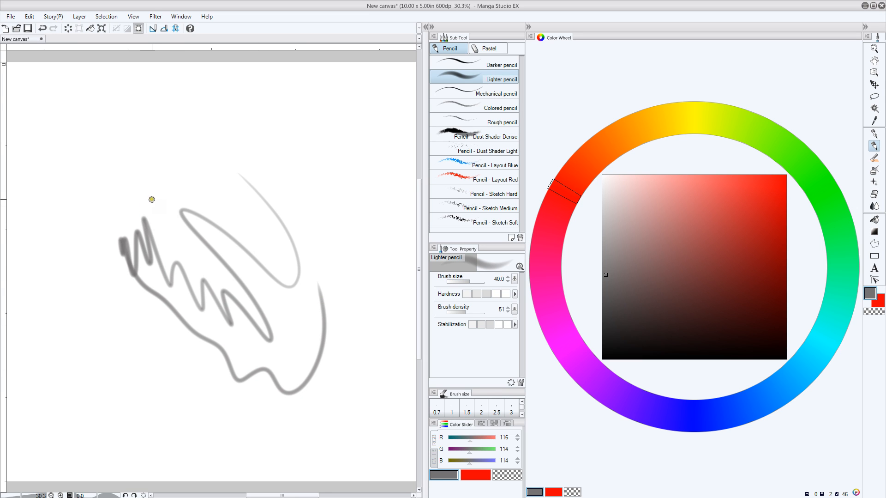
pyautogui.hotkey('ctrl', 'z')
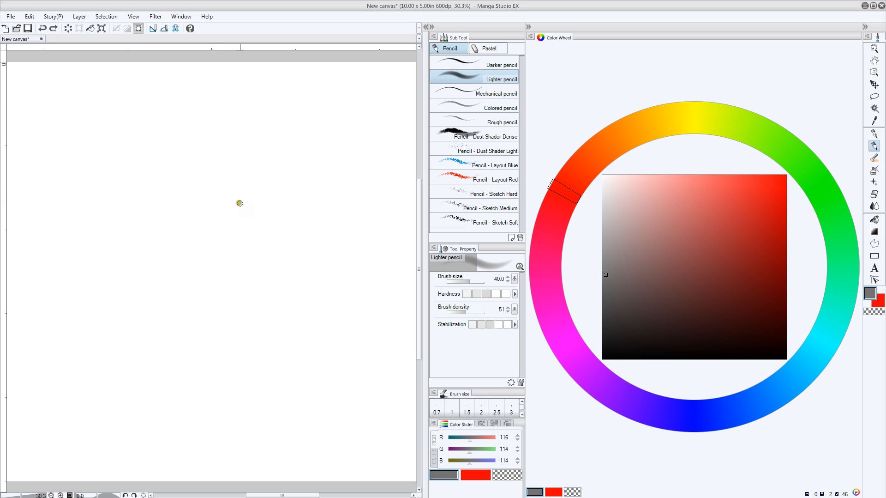
# Reduce the Lighter pencil's brush size to 10 and try thin strokes and cross-hatching, clearing the layer
pyautogui.press('[')
pyautogui.press('[')
pyautogui.press('[')
pyautogui.press('[')
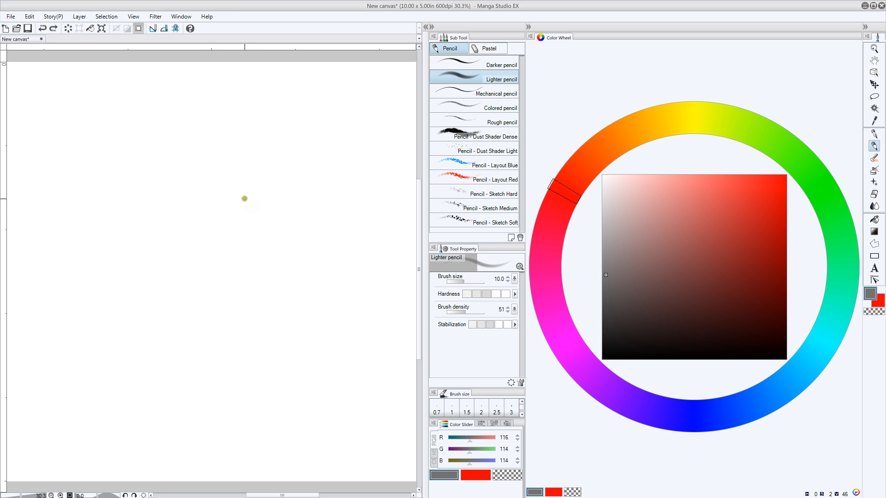
pyautogui.moveTo(230, 139)
pyautogui.mouseDown()
pyautogui.moveTo(301, 229)
pyautogui.moveTo(283, 247)
pyautogui.moveTo(113, 122)
pyautogui.mouseUp()
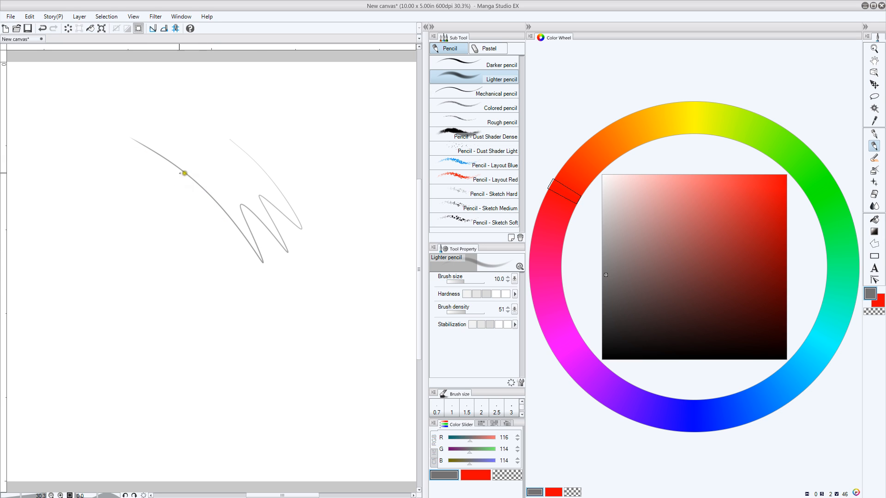
pyautogui.moveTo(311, 324)
pyautogui.mouseDown()
pyautogui.moveTo(307, 342)
pyautogui.moveTo(315, 303)
pyautogui.moveTo(299, 360)
pyautogui.moveTo(314, 300)
pyautogui.moveTo(293, 365)
pyautogui.moveTo(313, 298)
pyautogui.moveTo(292, 359)
pyautogui.moveTo(306, 295)
pyautogui.moveTo(296, 337)
pyautogui.moveTo(298, 287)
pyautogui.moveTo(296, 313)
pyautogui.moveTo(312, 296)
pyautogui.moveTo(313, 323)
pyautogui.moveTo(306, 290)
pyautogui.moveTo(312, 343)
pyautogui.moveTo(302, 288)
pyautogui.moveTo(311, 354)
pyautogui.moveTo(286, 285)
pyautogui.mouseUp()
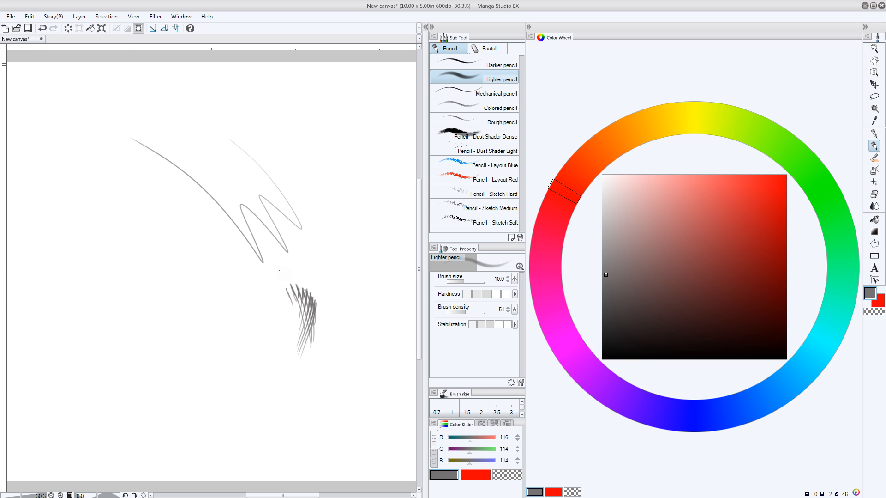
pyautogui.press('Delete')
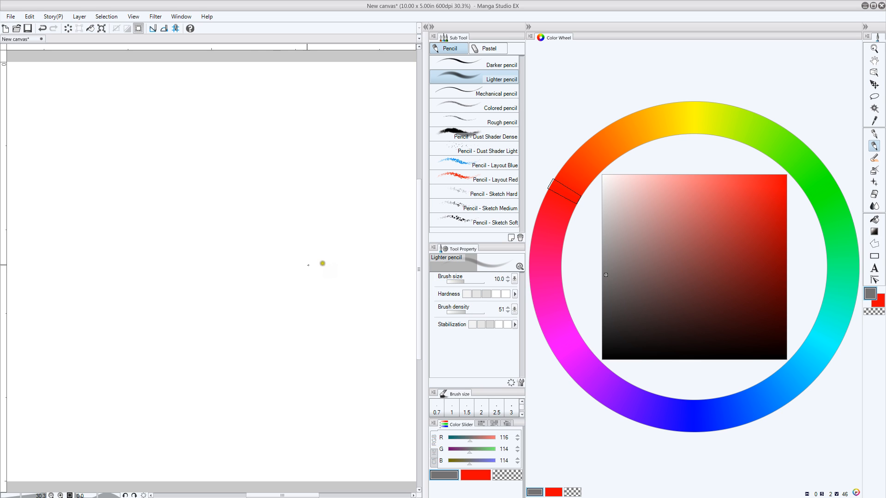
# Draw a gray scribble, raise the brush density to 92 and draw a second scribble above it for comparison
pyautogui.moveTo(260, 206)
pyautogui.mouseDown()
pyautogui.moveTo(283, 269)
pyautogui.moveTo(164, 198)
pyautogui.mouseUp()
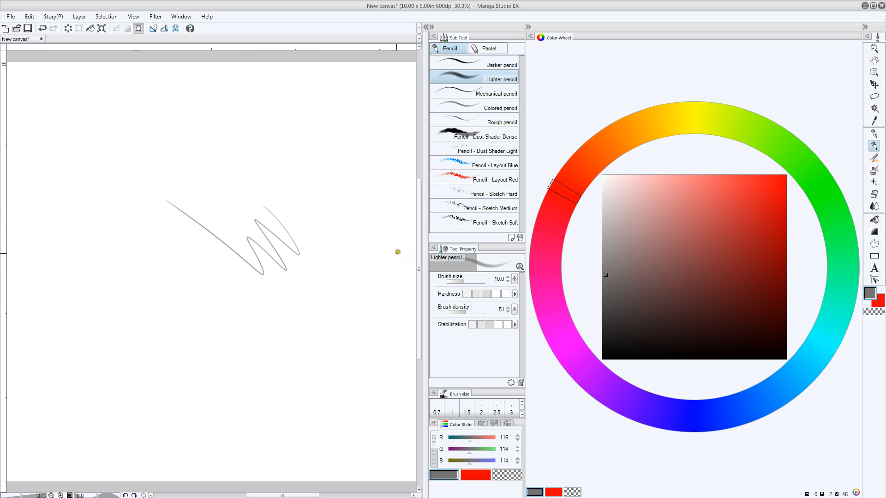
pyautogui.moveTo(464, 312); pyautogui.dragTo(482, 304)
pyautogui.moveTo(295, 144); pyautogui.dragTo(227, 110)
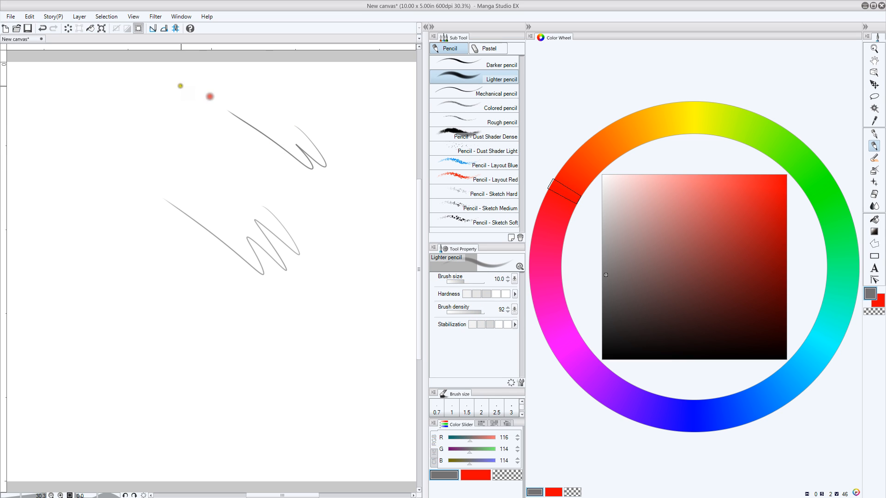
# Draw a scribble in dark gray (54, 52, 52) and a thick soft patch at brush size 124.3
pyautogui.click(609, 320)
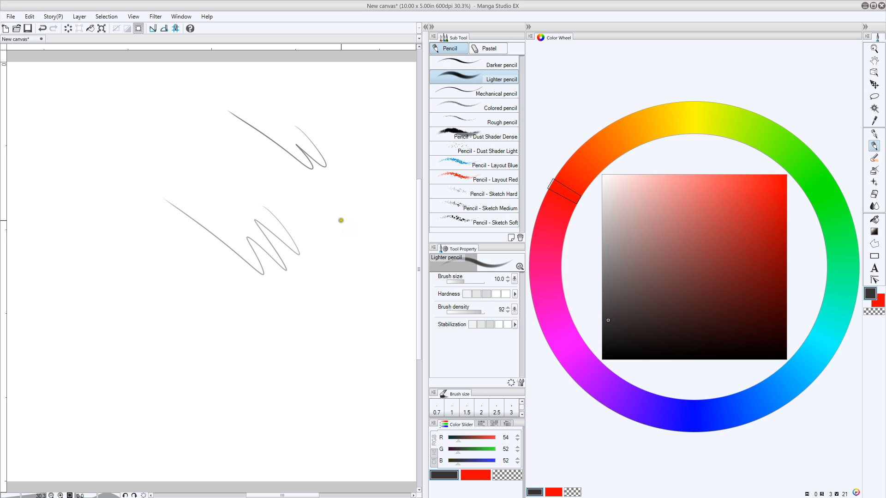
pyautogui.moveTo(330, 208)
pyautogui.mouseDown()
pyautogui.moveTo(348, 268)
pyautogui.moveTo(310, 251)
pyautogui.moveTo(327, 324)
pyautogui.mouseUp()
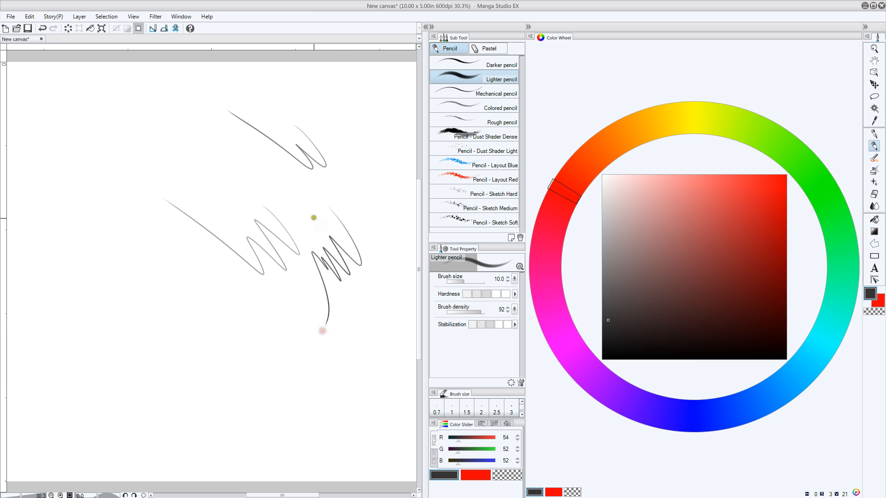
pyautogui.click(472, 280)
pyautogui.moveTo(328, 188); pyautogui.dragTo(318, 193)
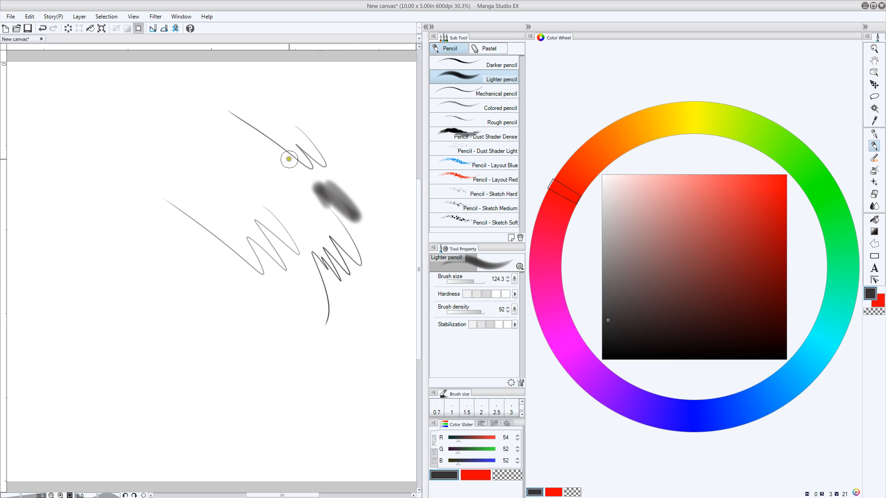
# Reduce the Lighter pencil's brush size to 20 and draw two more dark gray scribbles
pyautogui.press('[')
pyautogui.press('[')
pyautogui.press('[')
pyautogui.press('[')
pyautogui.press('[')
pyautogui.press('[')
pyautogui.moveTo(245, 143)
pyautogui.mouseDown()
pyautogui.moveTo(222, 150)
pyautogui.moveTo(153, 103)
pyautogui.mouseUp()
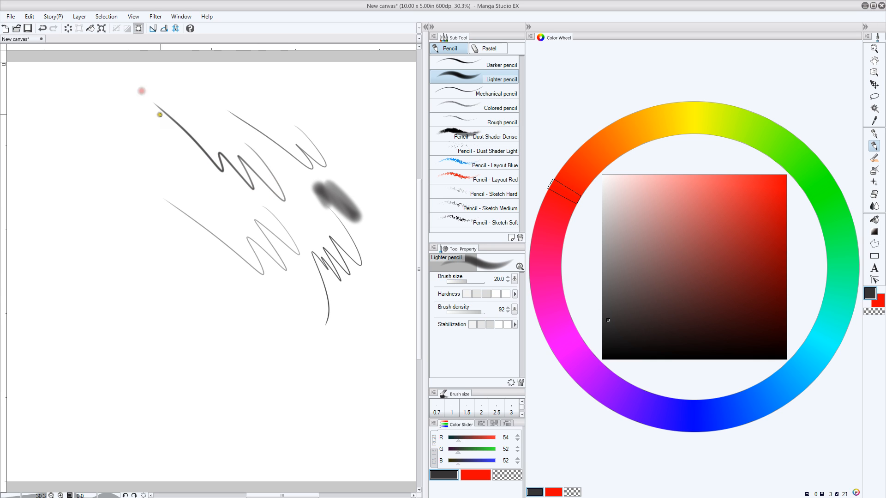
pyautogui.moveTo(301, 262)
pyautogui.mouseDown()
pyautogui.moveTo(291, 309)
pyautogui.moveTo(233, 319)
pyautogui.moveTo(212, 268)
pyautogui.mouseUp()
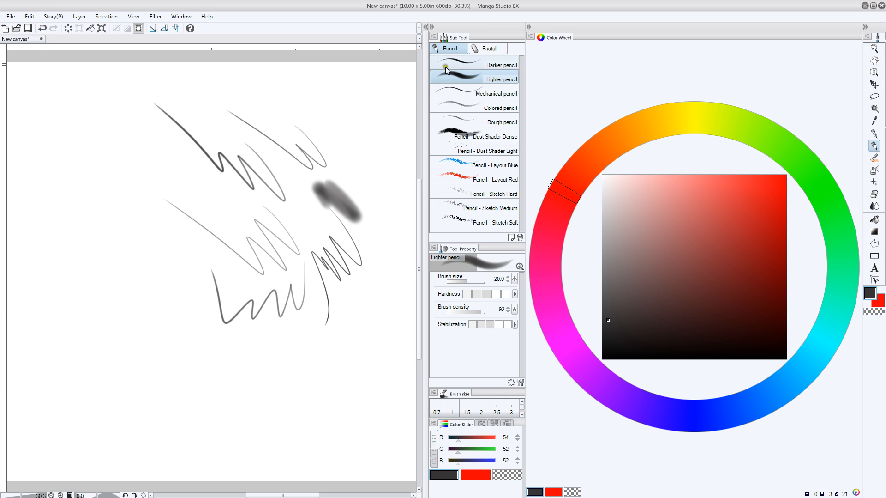
# Switch to the Darker pencil and draw two test scribbles, enlarging the brush between them
pyautogui.click(435, 59)
pyautogui.moveTo(319, 98)
pyautogui.mouseDown()
pyautogui.moveTo(337, 139)
pyautogui.moveTo(293, 101)
pyautogui.moveTo(280, 121)
pyautogui.mouseUp()
pyautogui.press(']')
pyautogui.press(']')
pyautogui.press(']')
pyautogui.press(']')
pyautogui.press(']')
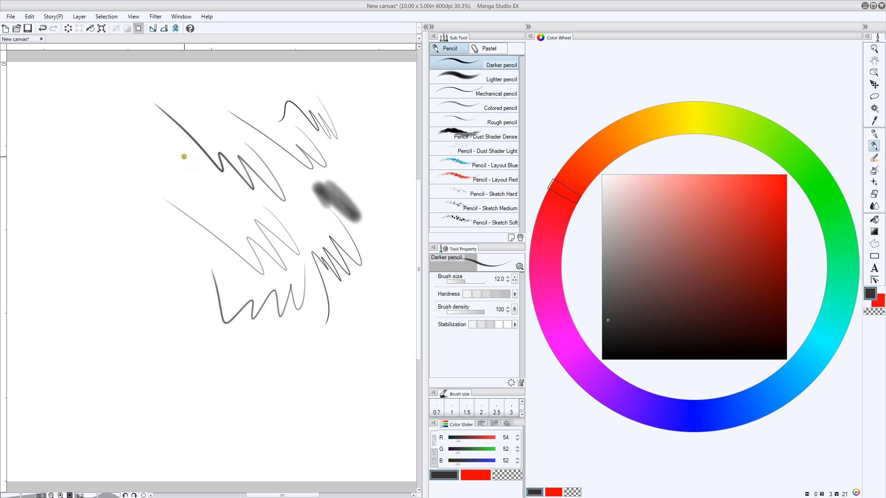
pyautogui.moveTo(170, 159)
pyautogui.mouseDown()
pyautogui.moveTo(203, 200)
pyautogui.moveTo(163, 180)
pyautogui.moveTo(185, 301)
pyautogui.mouseUp()
# Increase the Darker pencil's brush size to 60 and draw a thick scribble on the left of the canvas
pyautogui.press(']')
pyautogui.press(']')
pyautogui.press(']')
pyautogui.press(']')
pyautogui.moveTo(206, 226)
pyautogui.mouseDown()
pyautogui.moveTo(199, 302)
pyautogui.moveTo(188, 234)
pyautogui.moveTo(157, 247)
pyautogui.moveTo(120, 178)
pyautogui.mouseUp()
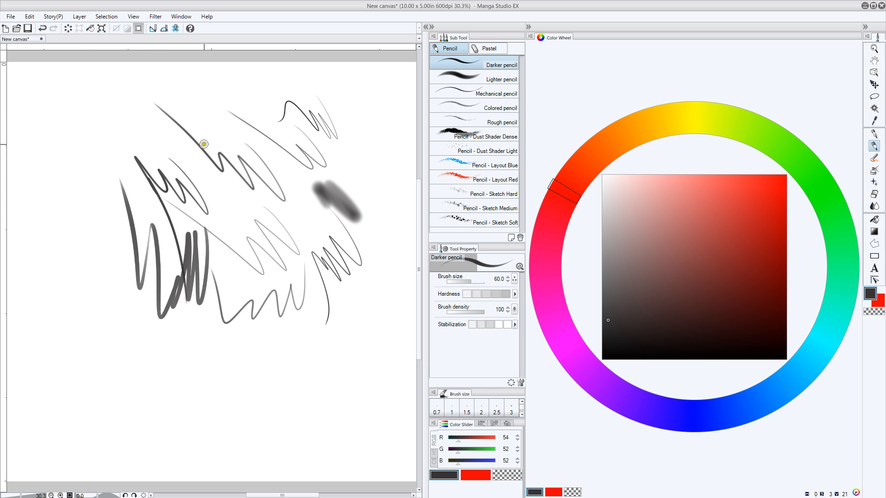
# Switch to the Colored pencil and draw two fine test scribbles in the lower right of the canvas
pyautogui.click(448, 107)
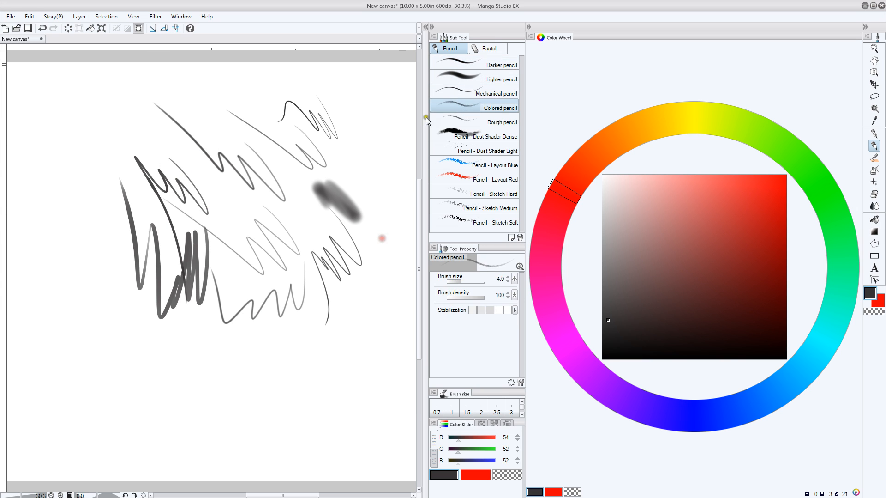
pyautogui.moveTo(382, 273); pyautogui.dragTo(357, 300)
pyautogui.moveTo(291, 284)
pyautogui.mouseDown()
pyautogui.moveTo(297, 310)
pyautogui.moveTo(286, 343)
pyautogui.moveTo(254, 373)
pyautogui.moveTo(247, 297)
pyautogui.mouseUp()
# Increase the Colored pencil's brush size to 50 and draw a broad soft scribble in the lower left of the canvas
pyautogui.press(']')
pyautogui.press(']')
pyautogui.press(']')
pyautogui.press(']')
pyautogui.press(']')
pyautogui.press(']')
pyautogui.press(']')
pyautogui.press(']')
pyautogui.press(']')
pyautogui.press(']')
pyautogui.press(']')
pyautogui.moveTo(223, 327)
pyautogui.mouseDown()
pyautogui.moveTo(168, 373)
pyautogui.moveTo(131, 364)
pyautogui.mouseUp()
# Draw light and heavy Colored pencil strokes up the canvas's left side, plus a dense shaded block and faint marks near its top
pyautogui.moveTo(137, 320)
pyautogui.mouseDown()
pyautogui.moveTo(121, 350)
pyautogui.moveTo(99, 257)
pyautogui.moveTo(99, 205)
pyautogui.mouseUp()
pyautogui.moveTo(92, 169)
pyautogui.mouseDown()
pyautogui.moveTo(112, 239)
pyautogui.moveTo(99, 148)
pyautogui.mouseUp()
pyautogui.moveTo(155, 141)
pyautogui.mouseDown()
pyautogui.moveTo(149, 102)
pyautogui.moveTo(164, 130)
pyautogui.moveTo(155, 96)
pyautogui.moveTo(176, 127)
pyautogui.moveTo(169, 91)
pyautogui.moveTo(165, 159)
pyautogui.moveTo(173, 133)
pyautogui.moveTo(178, 166)
pyautogui.moveTo(184, 124)
pyautogui.moveTo(169, 169)
pyautogui.moveTo(161, 138)
pyautogui.mouseUp()
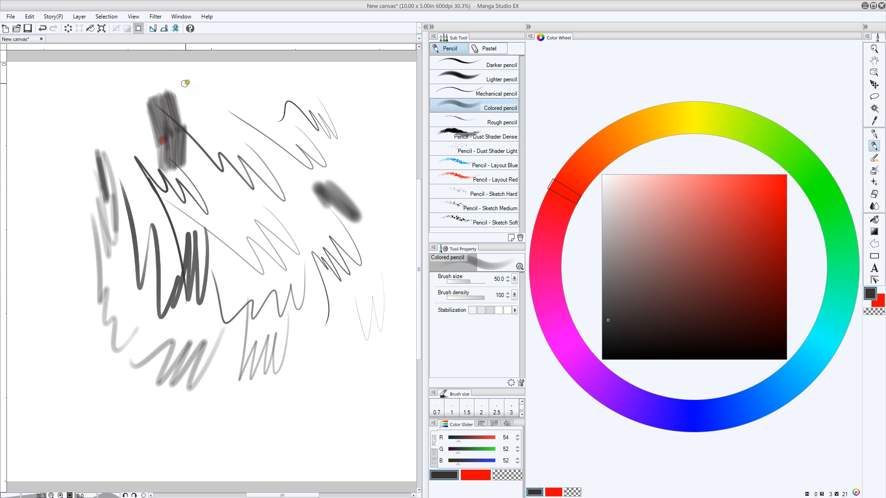
pyautogui.moveTo(216, 108)
pyautogui.mouseDown()
pyautogui.moveTo(241, 137)
pyautogui.moveTo(248, 170)
pyautogui.mouseUp()
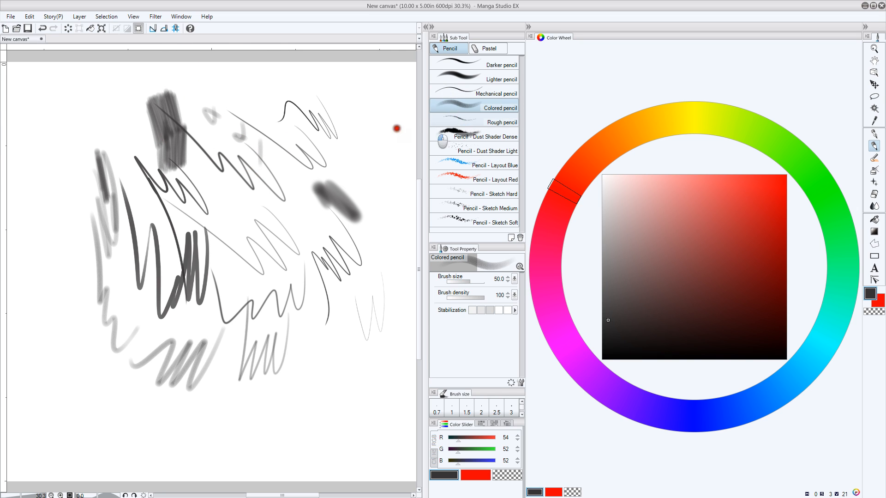
# Switch to the Rough pencil at brush size 17 and draw a patch of textured hatching on the right of the canvas
pyautogui.click(503, 122)
pyautogui.press(']')
pyautogui.press(']')
pyautogui.press(']')
pyautogui.press(']')
pyautogui.press(']')
pyautogui.press(']')
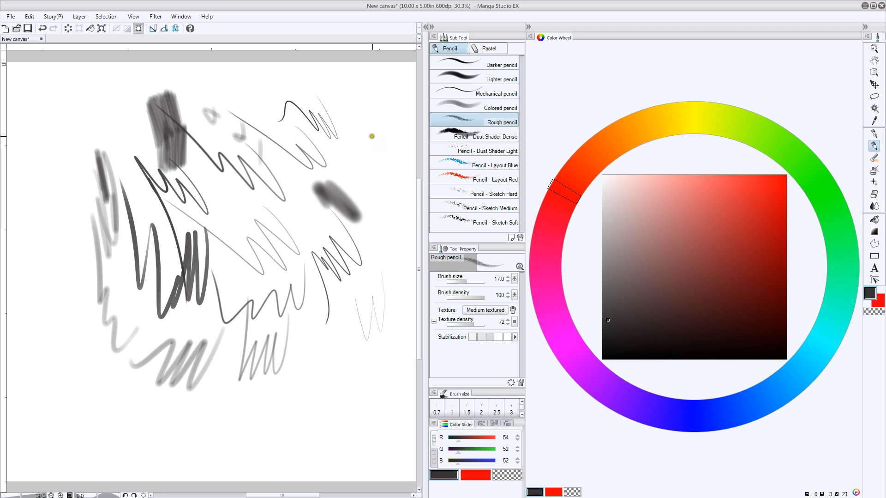
pyautogui.moveTo(373, 129)
pyautogui.mouseDown()
pyautogui.moveTo(368, 193)
pyautogui.moveTo(360, 119)
pyautogui.moveTo(350, 125)
pyautogui.moveTo(372, 145)
pyautogui.moveTo(376, 184)
pyautogui.moveTo(394, 174)
pyautogui.moveTo(363, 199)
pyautogui.moveTo(392, 170)
pyautogui.moveTo(370, 200)
pyautogui.moveTo(376, 194)
pyautogui.moveTo(380, 210)
pyautogui.moveTo(373, 253)
pyautogui.mouseUp()
# Increase the Rough pencil's brush size to 50 and draw a long wavy stroke across the bottom of the canvas
pyautogui.press(']')
pyautogui.press(']')
pyautogui.press(']')
pyautogui.press(']')
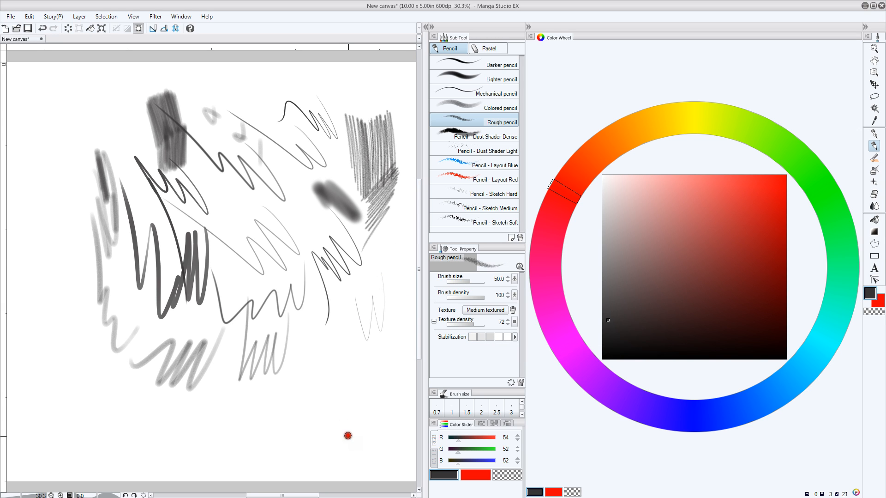
pyautogui.moveTo(348, 435)
pyautogui.mouseDown()
pyautogui.moveTo(280, 364)
pyautogui.moveTo(276, 444)
pyautogui.moveTo(191, 381)
pyautogui.moveTo(174, 439)
pyautogui.moveTo(88, 383)
pyautogui.mouseUp()
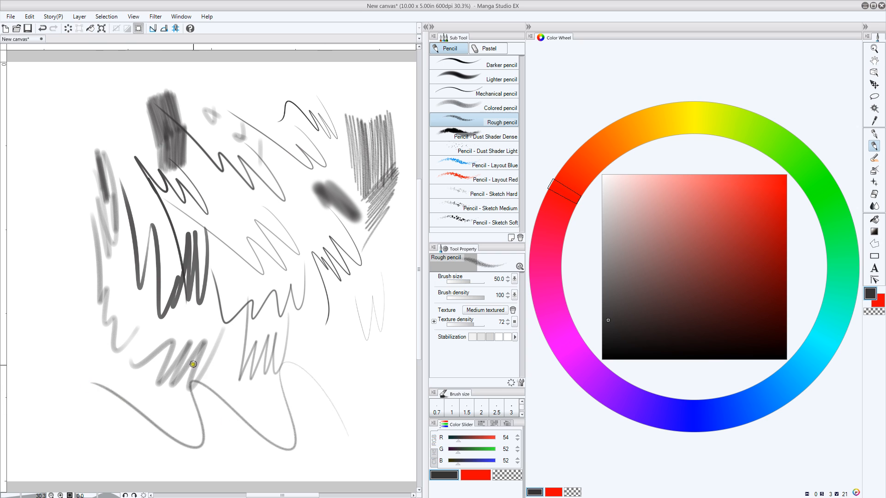
# Adjust the Rough pencil's stabilization and scribble, and turn stabilization down to its minimum for a second scribble
pyautogui.click(488, 338)
pyautogui.click(482, 337)
pyautogui.moveTo(351, 341)
pyautogui.mouseDown()
pyautogui.moveTo(356, 420)
pyautogui.moveTo(206, 359)
pyautogui.mouseUp()
pyautogui.click(471, 338)
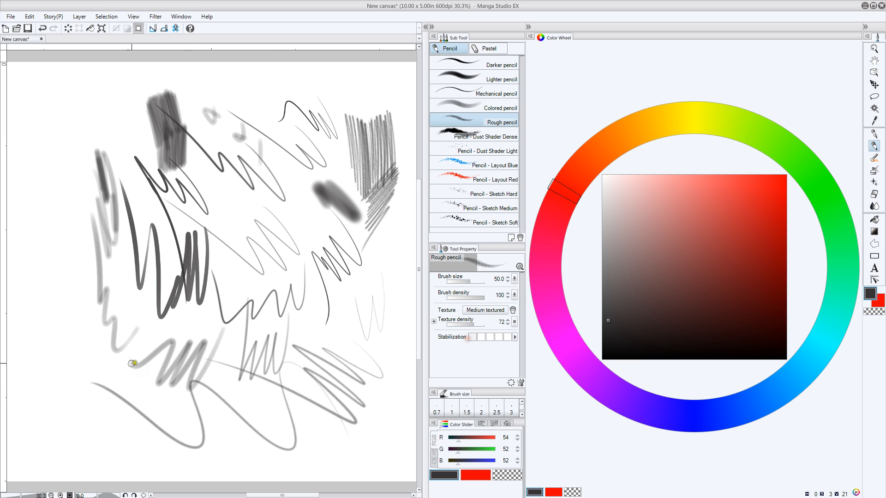
pyautogui.moveTo(130, 365)
pyautogui.mouseDown()
pyautogui.moveTo(115, 416)
pyautogui.moveTo(32, 385)
pyautogui.mouseUp()
# Test the Rough pencil with stabilization at its highest level, and draw another scribble with it back at the middle level
pyautogui.click(508, 337)
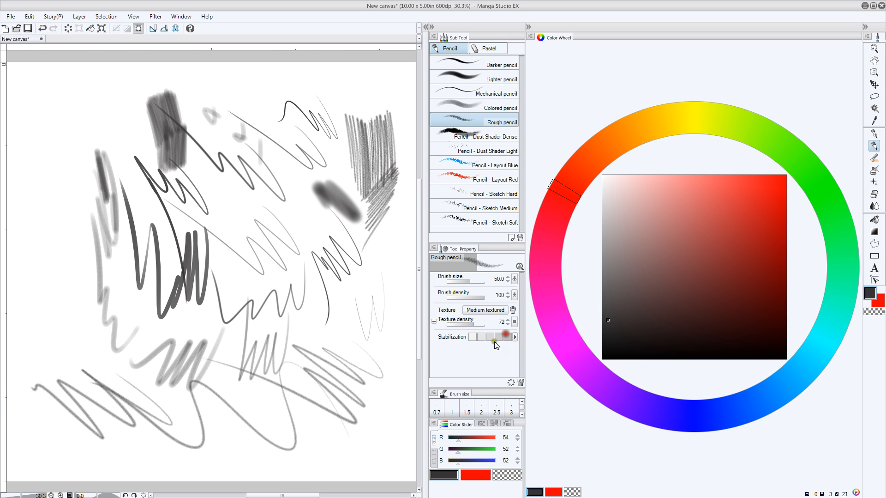
pyautogui.moveTo(330, 378)
pyautogui.mouseDown()
pyautogui.moveTo(406, 420)
pyautogui.moveTo(241, 349)
pyautogui.moveTo(237, 424)
pyautogui.moveTo(259, 443)
pyautogui.moveTo(47, 319)
pyautogui.moveTo(9, 308)
pyautogui.mouseUp()
pyautogui.click(489, 337)
pyautogui.moveTo(60, 265)
pyautogui.mouseDown()
pyautogui.moveTo(131, 301)
pyautogui.moveTo(90, 302)
pyautogui.moveTo(73, 257)
pyautogui.mouseUp()
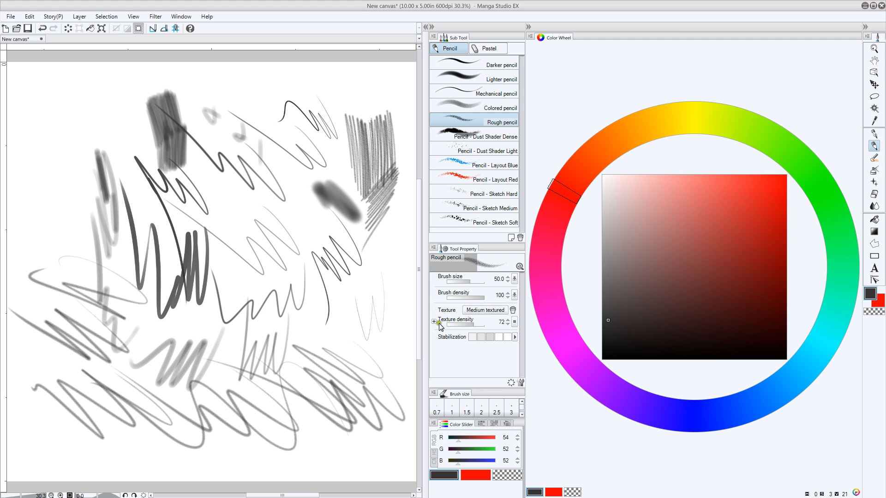
# Draw one more Rough pencil scribble near the canvas's right edge and clear all strokes from the canvas
pyautogui.moveTo(391, 296)
pyautogui.mouseDown()
pyautogui.moveTo(380, 272)
pyautogui.moveTo(368, 282)
pyautogui.moveTo(352, 265)
pyautogui.mouseUp()
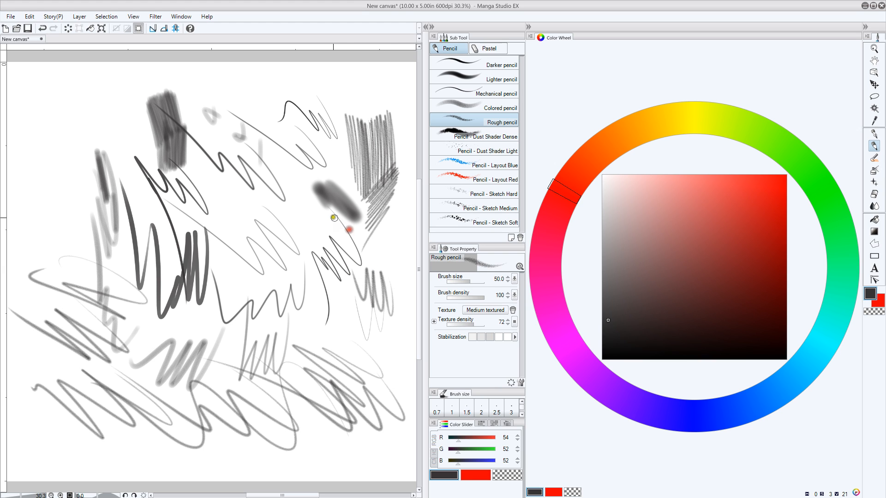
pyautogui.press('Delete')
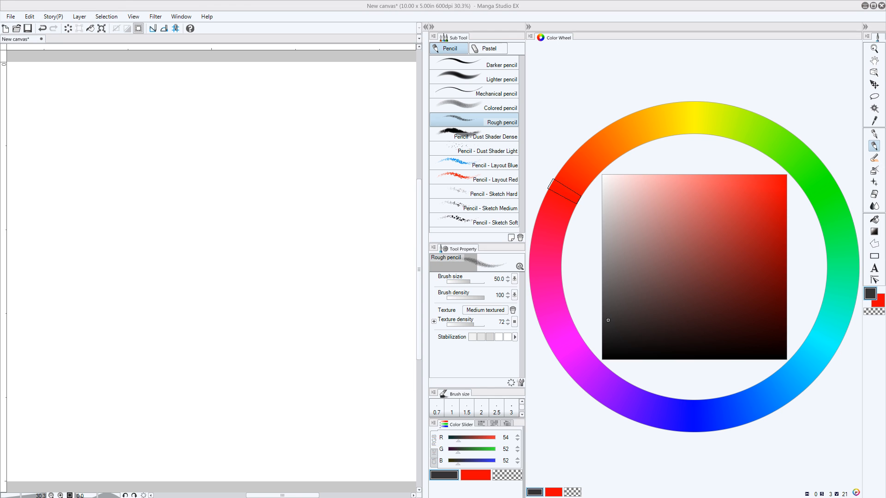
# Position the Wacom Tablet Properties window beside the canvas, and draw Rough pencil zigzags and one large curved stroke in Manga Studio
pyautogui.moveTo(462, 141); pyautogui.dragTo(590, 71)
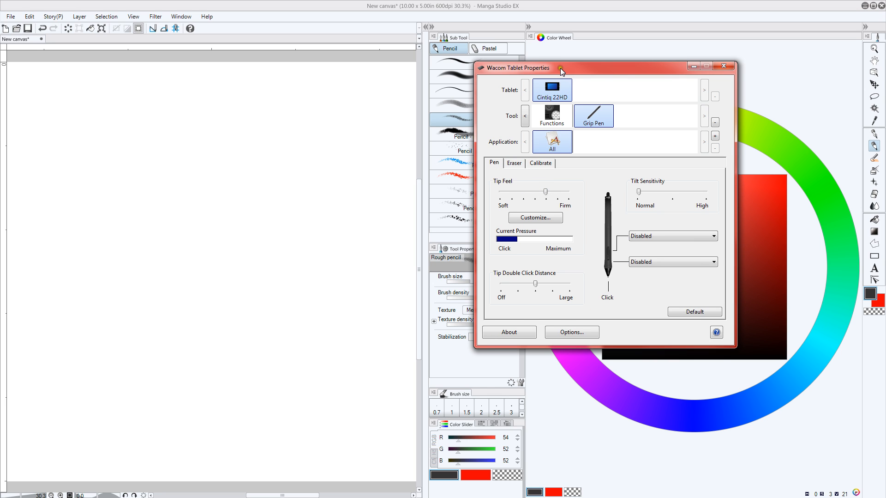
pyautogui.moveTo(560, 68); pyautogui.dragTo(546, 68)
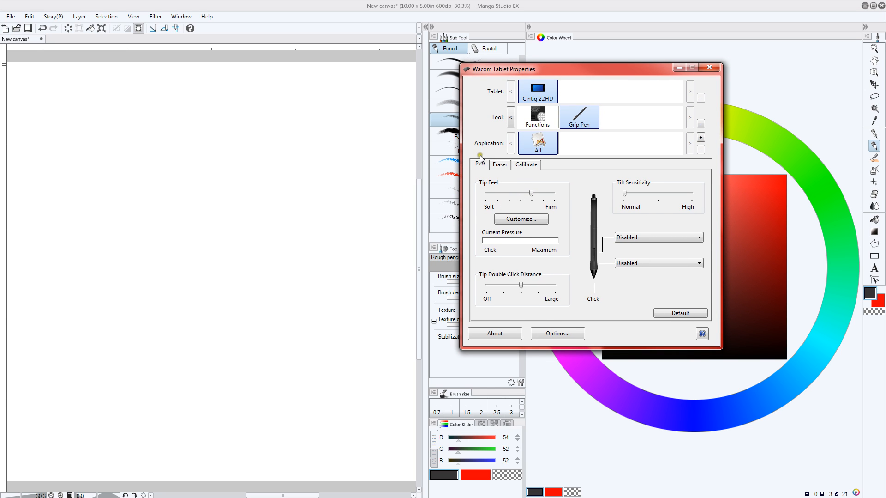
pyautogui.click(342, 214)
pyautogui.moveTo(330, 209)
pyautogui.mouseDown()
pyautogui.moveTo(332, 228)
pyautogui.moveTo(306, 211)
pyautogui.moveTo(266, 222)
pyautogui.moveTo(217, 214)
pyautogui.moveTo(153, 139)
pyautogui.mouseUp()
pyautogui.moveTo(276, 185)
pyautogui.mouseDown()
pyautogui.moveTo(190, 132)
pyautogui.moveTo(154, 124)
pyautogui.mouseUp()
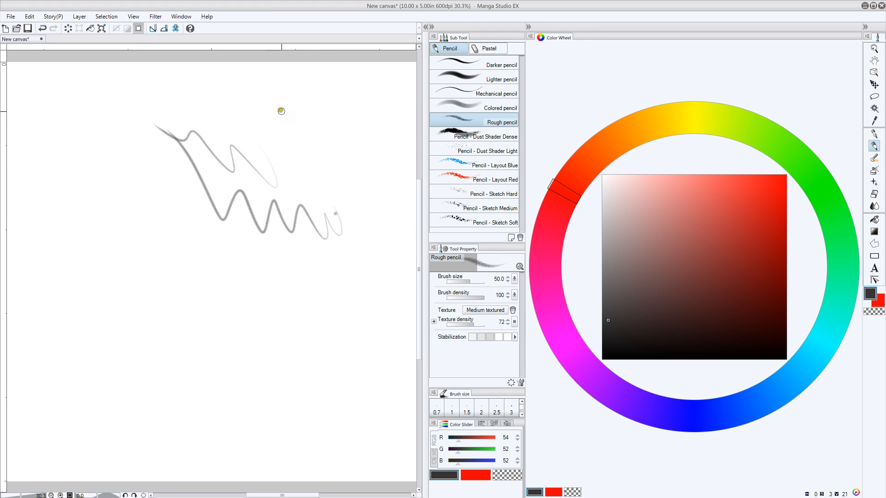
pyautogui.moveTo(111, 188)
pyautogui.mouseDown()
pyautogui.moveTo(164, 263)
pyautogui.moveTo(189, 276)
pyautogui.moveTo(193, 250)
pyautogui.moveTo(136, 176)
pyautogui.moveTo(111, 121)
pyautogui.moveTo(184, 89)
pyautogui.moveTo(324, 164)
pyautogui.moveTo(343, 189)
pyautogui.mouseUp()
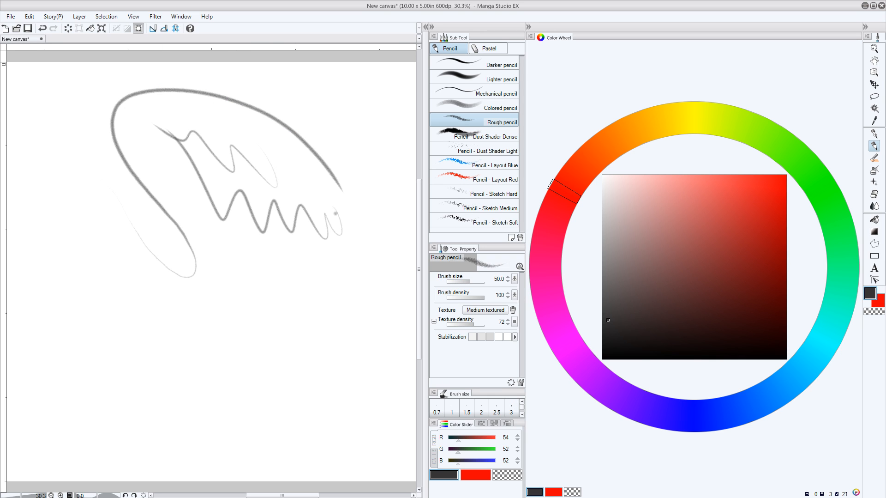
# Switch to Wacom Tablet Properties and test light and hard pen presses against the Grip Pen's Current Pressure meter
pyautogui.hotkey('alt', 'Tab')
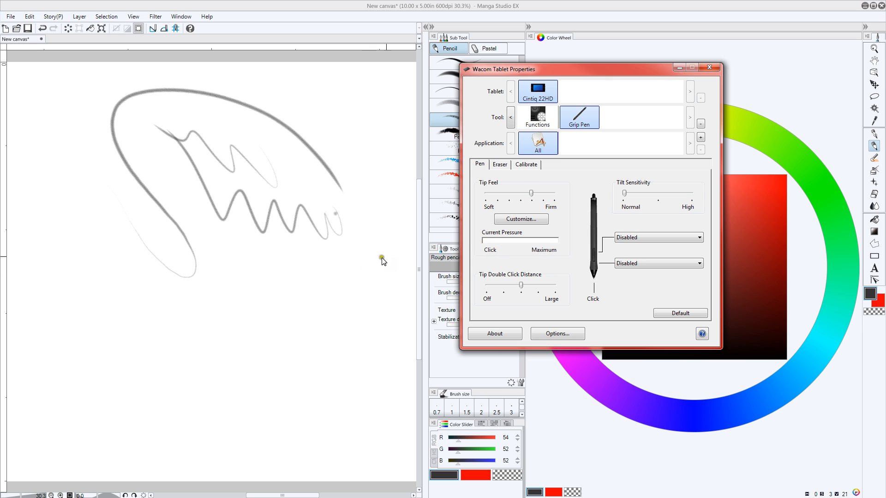
pyautogui.click(502, 262)
pyautogui.click(502, 262)
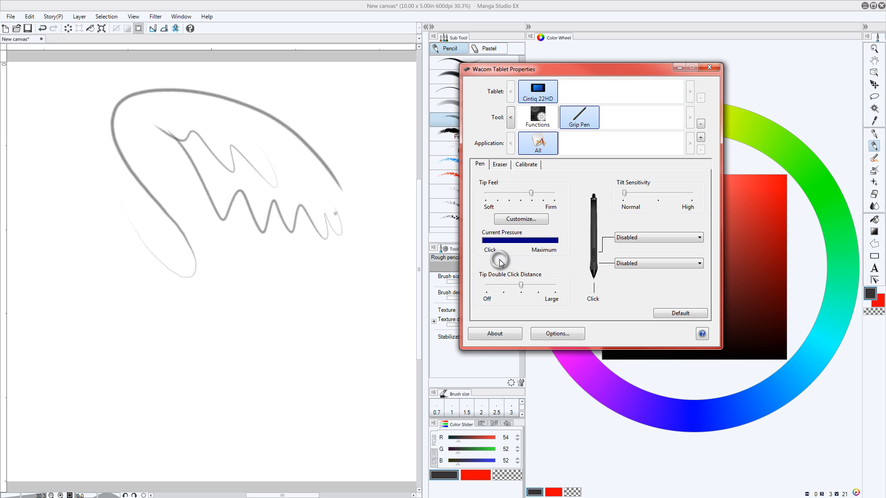
pyautogui.rightClick(500, 258)
pyautogui.click(499, 258)
pyautogui.click(497, 258)
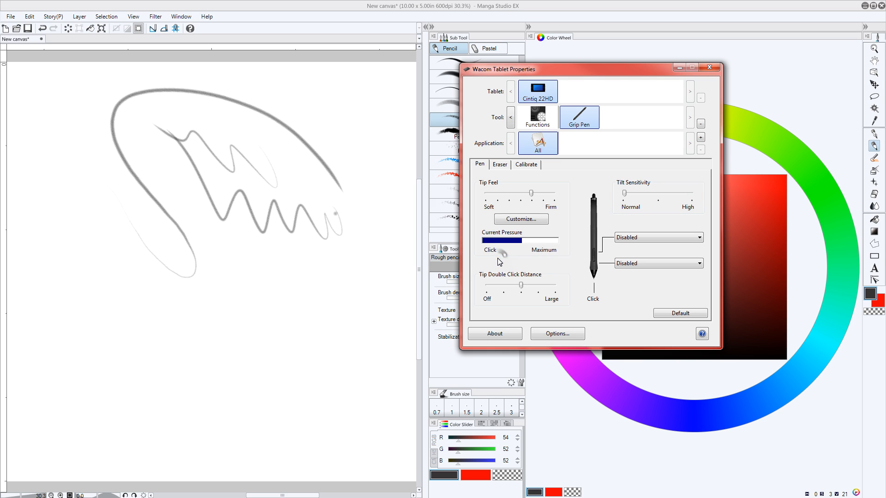
pyautogui.click(498, 259)
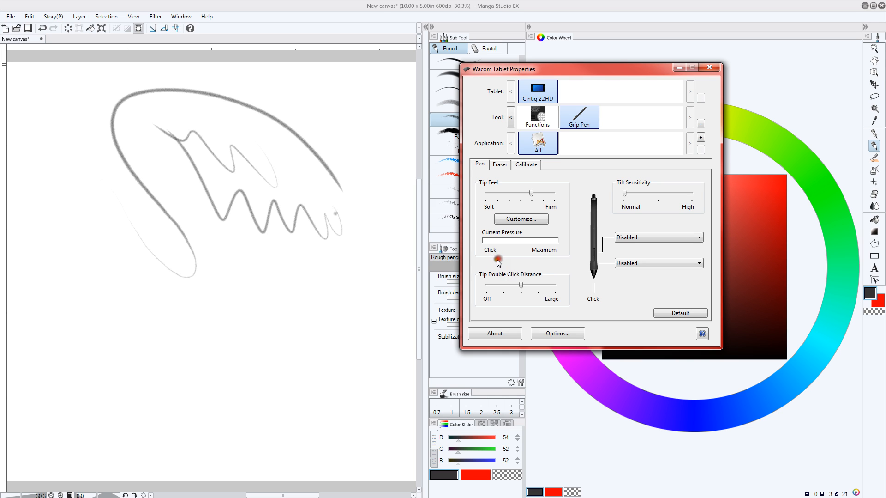
pyautogui.click(495, 261)
pyautogui.click(509, 257)
pyautogui.click(487, 261)
# Set the pen's Tip Feel to the softest level, and draw looping strokes and a scribble across the lower canvas in Manga Studio
pyautogui.click(500, 193)
pyautogui.click(484, 192)
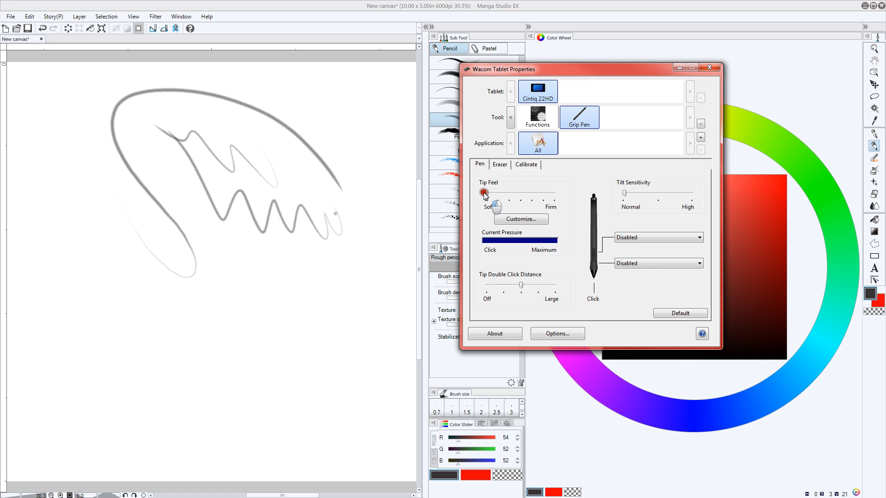
pyautogui.click(241, 329)
pyautogui.moveTo(239, 329)
pyautogui.mouseDown()
pyautogui.moveTo(219, 366)
pyautogui.moveTo(126, 342)
pyautogui.moveTo(168, 399)
pyautogui.moveTo(136, 290)
pyautogui.moveTo(174, 300)
pyautogui.moveTo(112, 239)
pyautogui.moveTo(183, 281)
pyautogui.moveTo(233, 269)
pyautogui.moveTo(306, 331)
pyautogui.moveTo(275, 332)
pyautogui.moveTo(260, 314)
pyautogui.moveTo(277, 335)
pyautogui.moveTo(204, 267)
pyautogui.moveTo(140, 247)
pyautogui.moveTo(102, 272)
pyautogui.moveTo(50, 237)
pyautogui.moveTo(120, 299)
pyautogui.moveTo(76, 310)
pyautogui.mouseUp()
pyautogui.moveTo(56, 321); pyautogui.dragTo(105, 381)
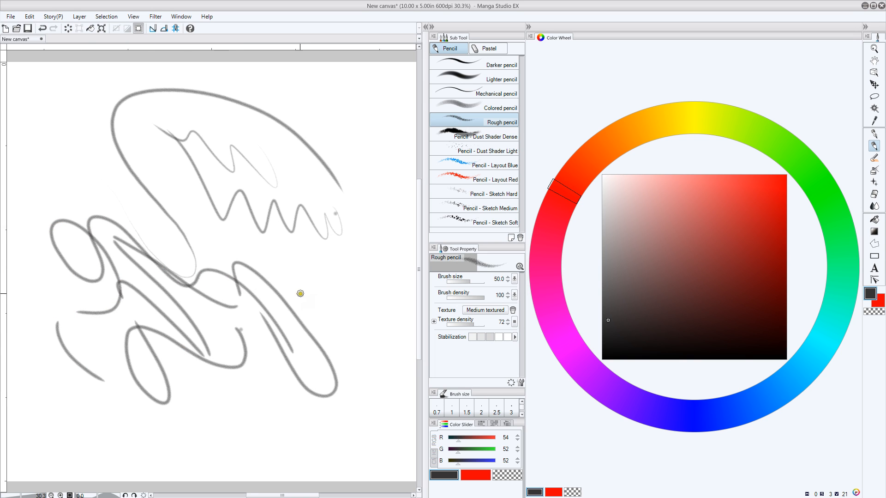
pyautogui.moveTo(288, 277)
pyautogui.mouseDown()
pyautogui.moveTo(326, 314)
pyautogui.moveTo(271, 288)
pyautogui.mouseUp()
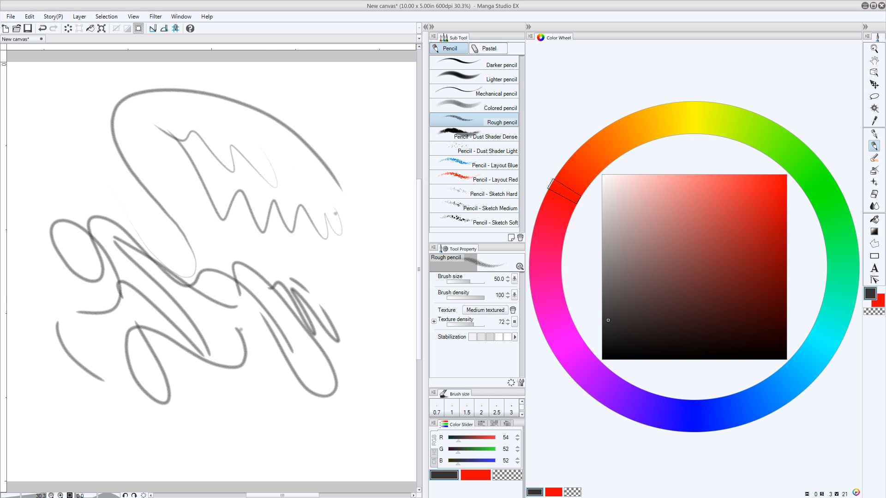
# Set the pen's Tip Feel to the firmest level in Wacom Tablet Properties, and test it in Manga Studio with a loop and curved hatching
pyautogui.hotkey('alt', 'Tab')
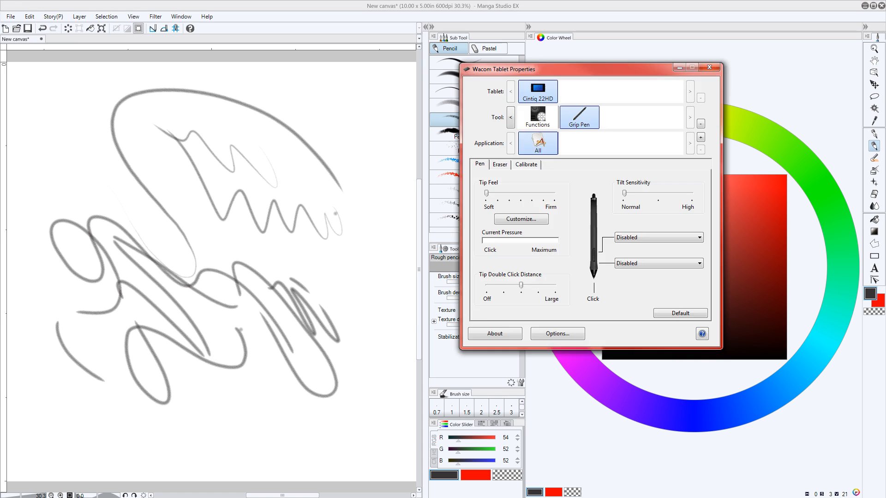
pyautogui.moveTo(487, 192); pyautogui.dragTo(565, 191)
pyautogui.hotkey('alt', 'Tab')
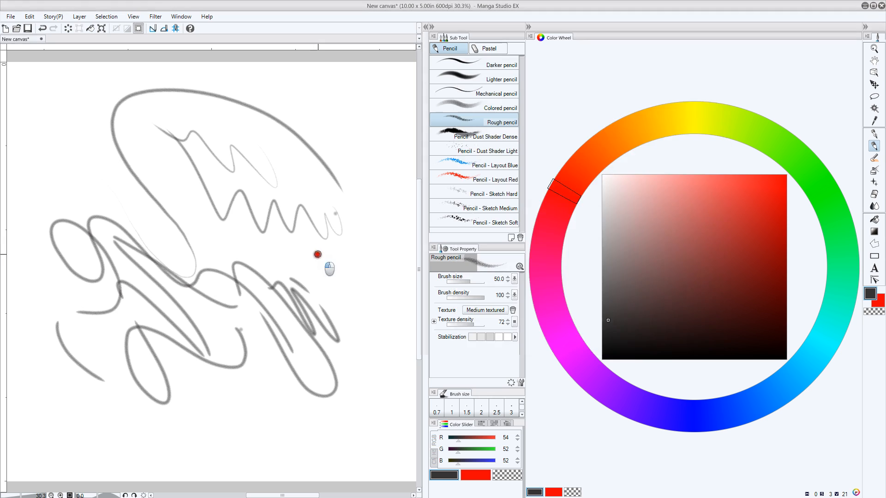
pyautogui.click(318, 254)
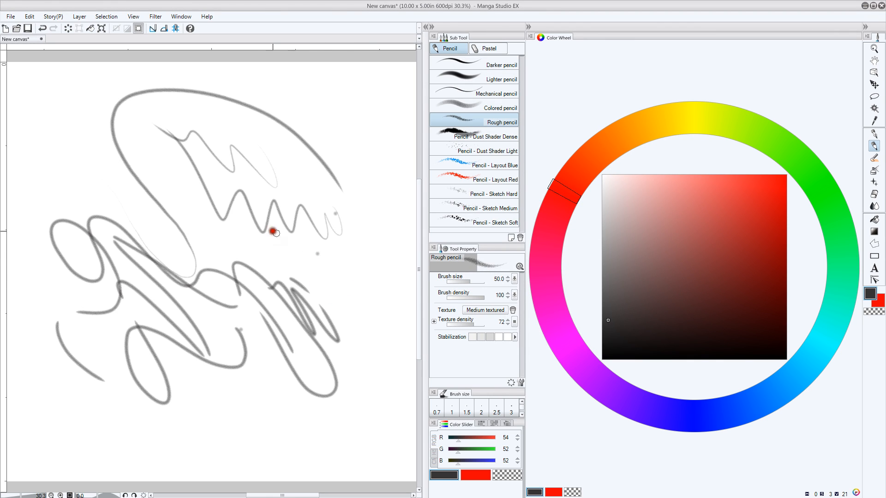
pyautogui.moveTo(222, 227)
pyautogui.mouseDown()
pyautogui.moveTo(335, 286)
pyautogui.moveTo(367, 339)
pyautogui.moveTo(365, 388)
pyautogui.moveTo(347, 415)
pyautogui.moveTo(314, 423)
pyautogui.moveTo(248, 347)
pyautogui.mouseUp()
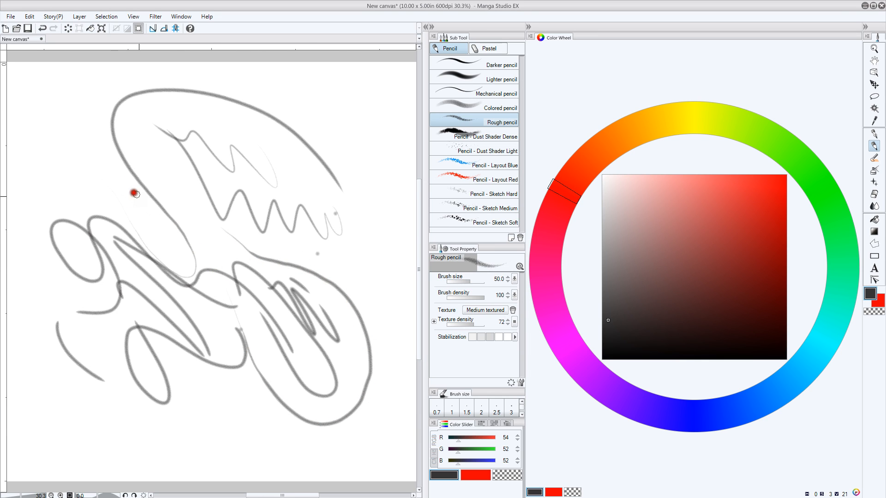
pyautogui.moveTo(136, 193); pyautogui.dragTo(179, 253)
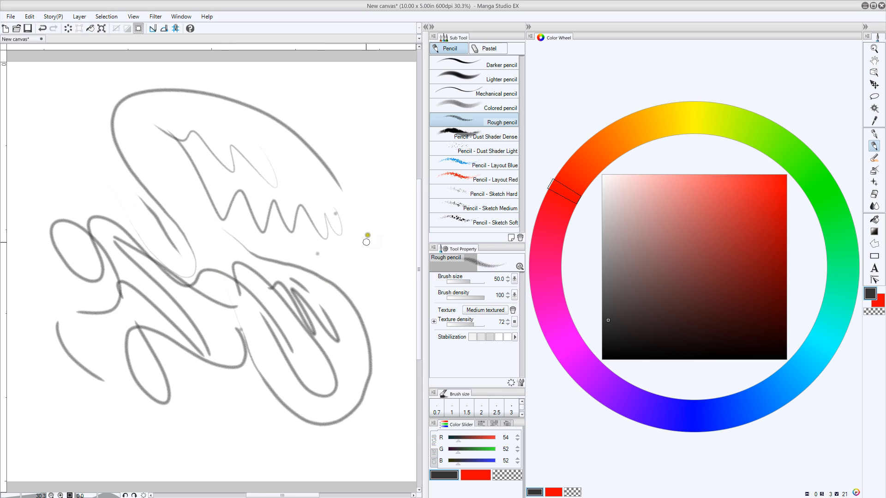
pyautogui.moveTo(369, 267)
pyautogui.mouseDown()
pyautogui.moveTo(374, 214)
pyautogui.moveTo(353, 121)
pyautogui.mouseUp()
pyautogui.moveTo(377, 259); pyautogui.dragTo(348, 103)
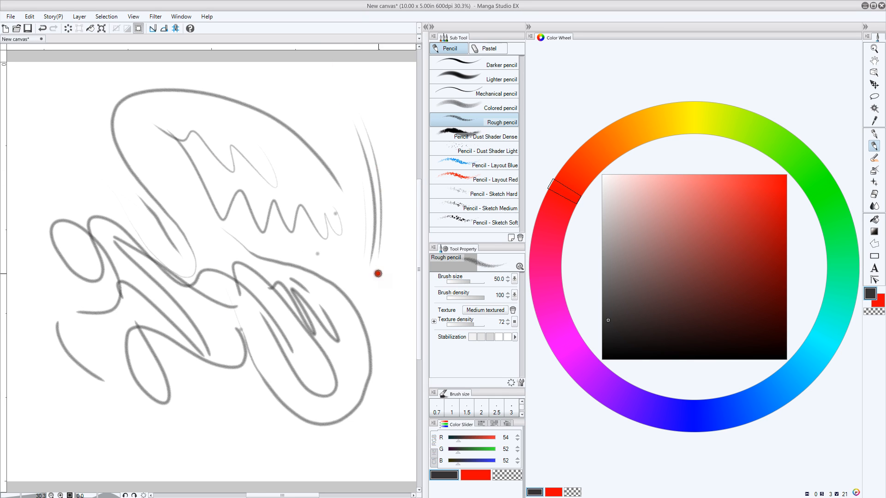
pyautogui.moveTo(376, 272); pyautogui.dragTo(356, 118)
pyautogui.moveTo(380, 269)
pyautogui.mouseDown()
pyautogui.moveTo(387, 210)
pyautogui.moveTo(345, 76)
pyautogui.mouseUp()
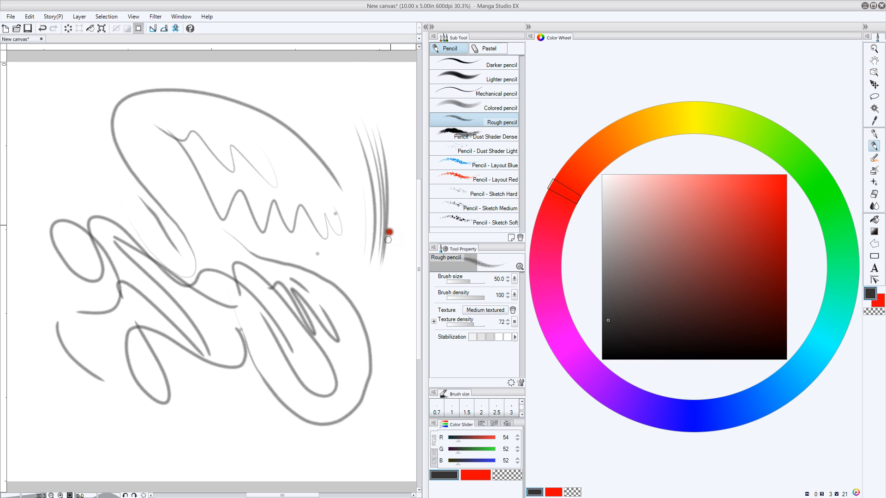
pyautogui.moveTo(387, 231); pyautogui.dragTo(353, 70)
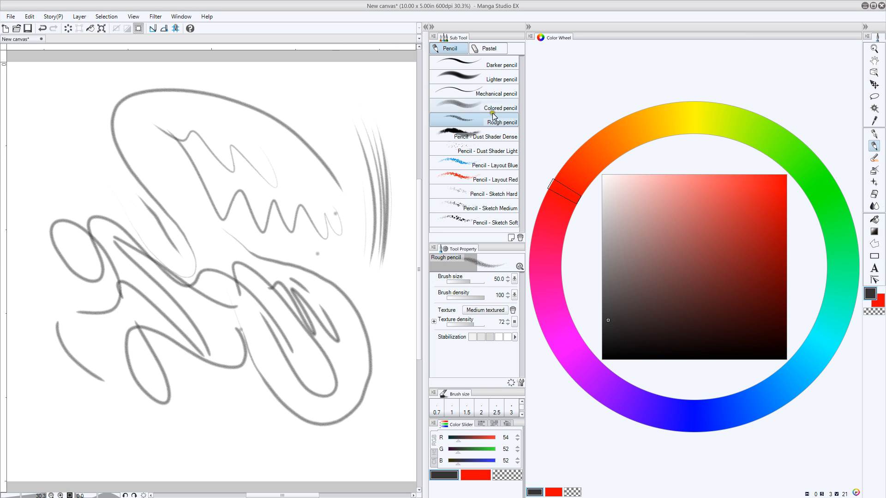
# Set the pen's Tip Feel to the fifth notch, slightly firmer than the middle, and draw long test strokes across the upper canvas
pyautogui.hotkey('alt', 'Tab')
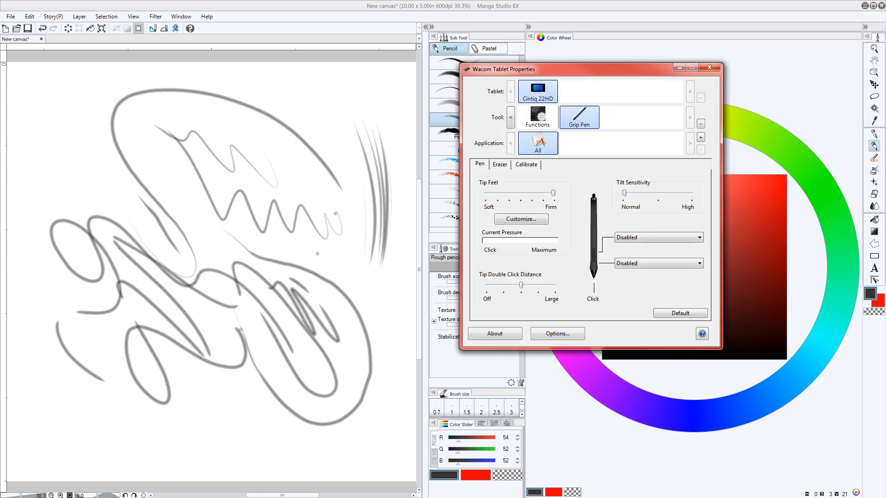
pyautogui.click(533, 195)
pyautogui.moveTo(315, 118)
pyautogui.mouseDown()
pyautogui.moveTo(332, 166)
pyautogui.moveTo(279, 162)
pyautogui.moveTo(165, 93)
pyautogui.mouseUp()
pyautogui.moveTo(123, 111); pyautogui.dragTo(238, 204)
pyautogui.moveTo(174, 166); pyautogui.dragTo(21, 108)
pyautogui.moveTo(78, 153); pyautogui.dragTo(226, 296)
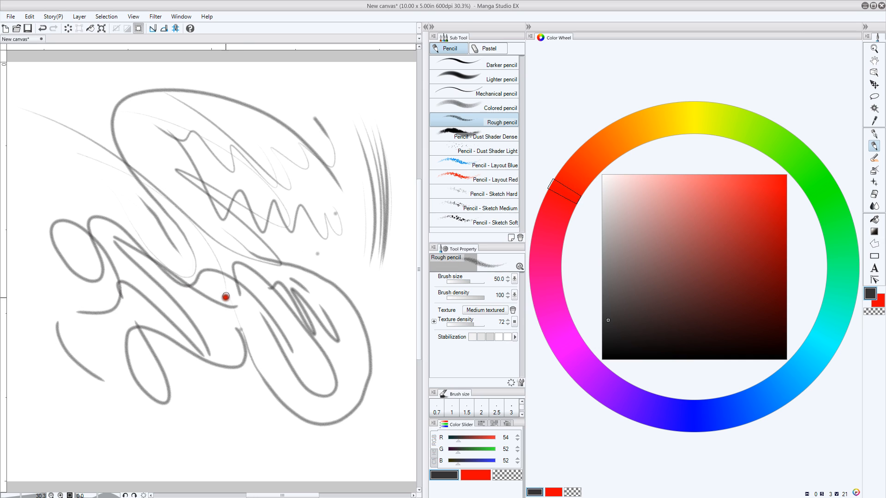
# Draw tapered curved hatching along the canvas's right side with varying pressure, and clear the whole canvas
pyautogui.moveTo(398, 347); pyautogui.dragTo(344, 468)
pyautogui.moveTo(399, 330)
pyautogui.mouseDown()
pyautogui.moveTo(377, 400)
pyautogui.moveTo(392, 324)
pyautogui.moveTo(333, 475)
pyautogui.mouseUp()
pyautogui.moveTo(390, 331)
pyautogui.mouseDown()
pyautogui.moveTo(330, 475)
pyautogui.moveTo(308, 480)
pyautogui.mouseUp()
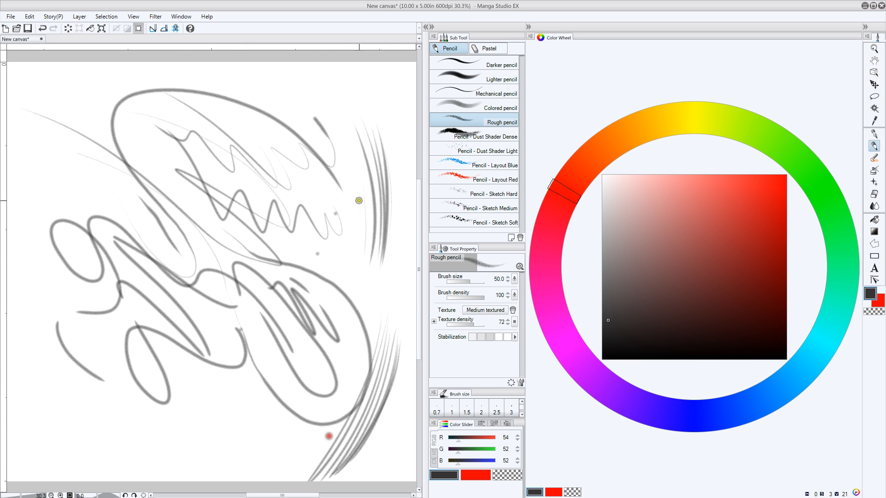
pyautogui.moveTo(397, 255)
pyautogui.mouseDown()
pyautogui.moveTo(391, 275)
pyautogui.moveTo(397, 250)
pyautogui.moveTo(382, 301)
pyautogui.moveTo(399, 249)
pyautogui.moveTo(381, 307)
pyautogui.mouseUp()
pyautogui.moveTo(400, 252)
pyautogui.mouseDown()
pyautogui.moveTo(379, 312)
pyautogui.moveTo(396, 287)
pyautogui.moveTo(400, 252)
pyautogui.moveTo(384, 311)
pyautogui.moveTo(406, 256)
pyautogui.moveTo(399, 285)
pyautogui.moveTo(390, 252)
pyautogui.moveTo(401, 274)
pyautogui.moveTo(391, 251)
pyautogui.moveTo(391, 339)
pyautogui.mouseUp()
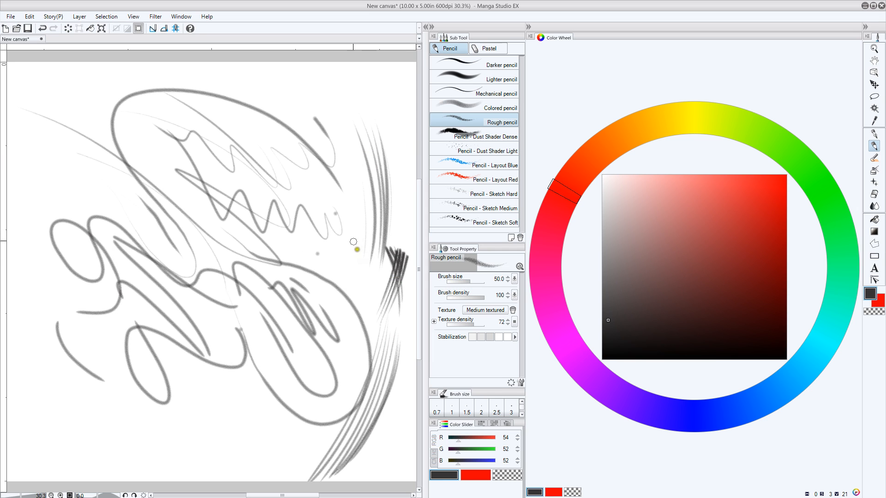
pyautogui.moveTo(352, 234)
pyautogui.mouseDown()
pyautogui.moveTo(359, 312)
pyautogui.moveTo(344, 377)
pyautogui.moveTo(342, 231)
pyautogui.moveTo(337, 383)
pyautogui.mouseUp()
pyautogui.moveTo(341, 234)
pyautogui.mouseDown()
pyautogui.moveTo(347, 305)
pyautogui.moveTo(330, 391)
pyautogui.moveTo(340, 256)
pyautogui.moveTo(331, 231)
pyautogui.moveTo(329, 376)
pyautogui.mouseUp()
pyautogui.moveTo(326, 234); pyautogui.dragTo(326, 328)
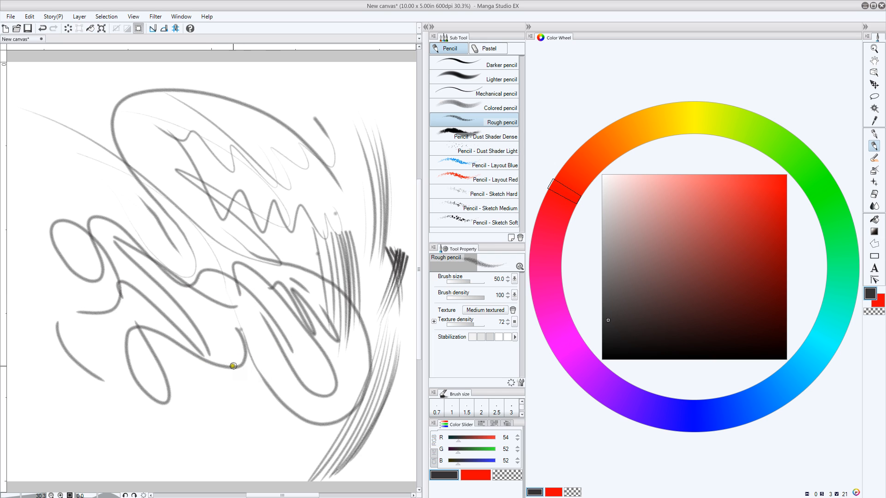
pyautogui.press('Delete')
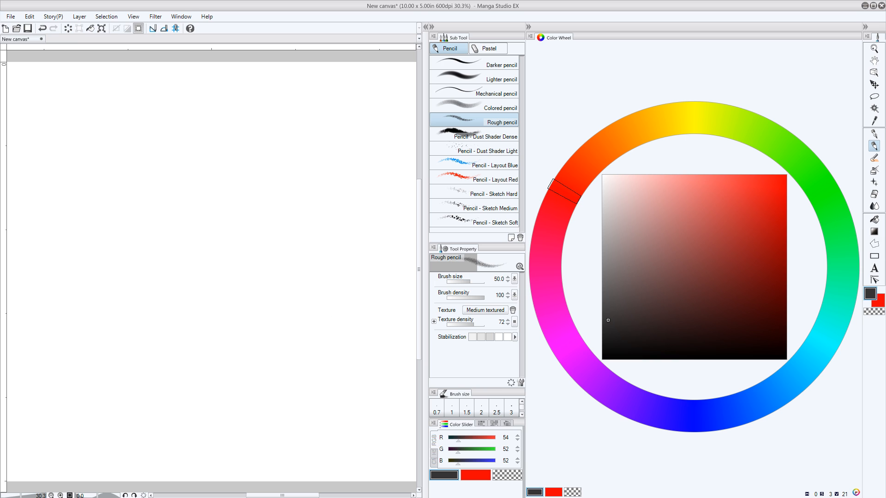
# Review the Calibrate, Eraser and Pen settings in Wacom Tablet Properties and close the window
pyautogui.hotkey('alt', 'Tab')
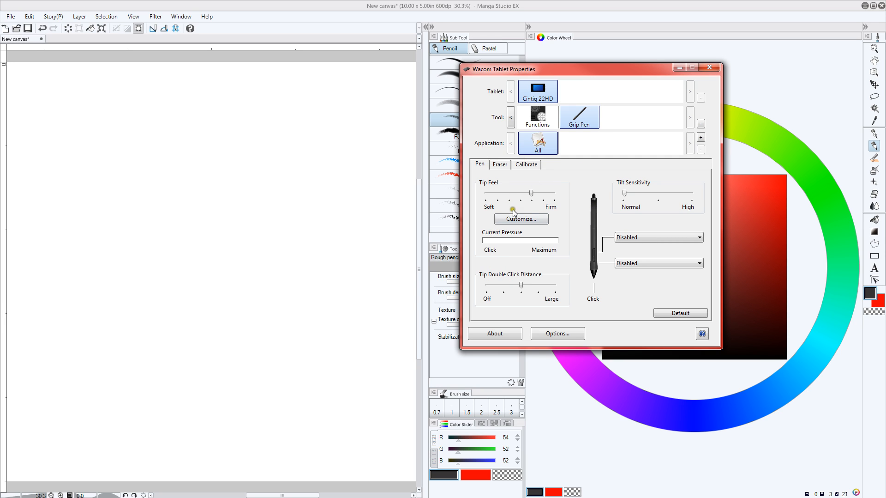
pyautogui.click(519, 165)
pyautogui.click(498, 166)
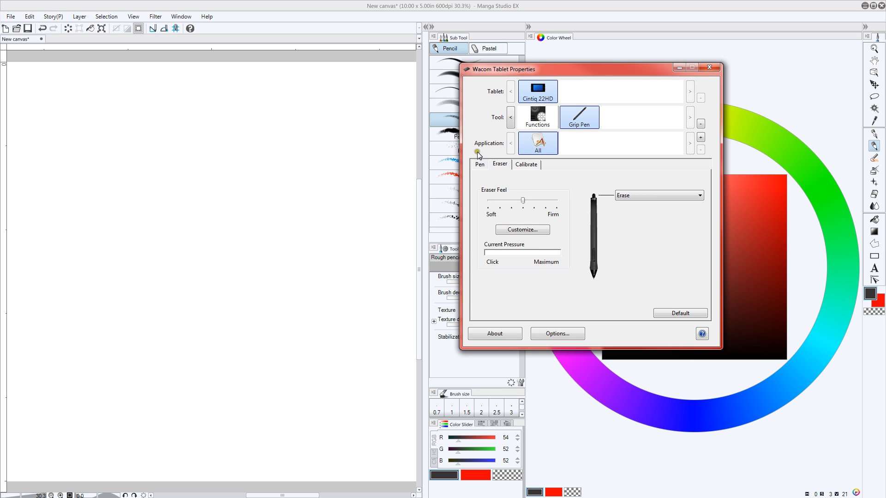
pyautogui.click(480, 162)
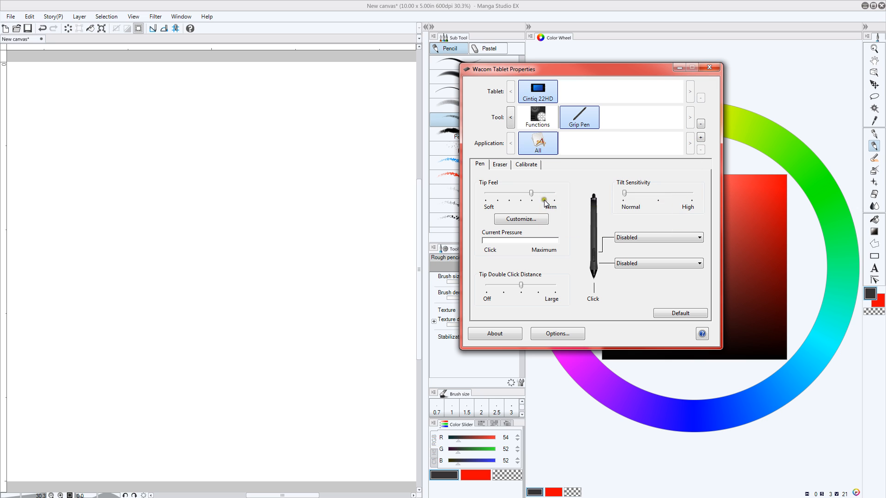
pyautogui.click(710, 67)
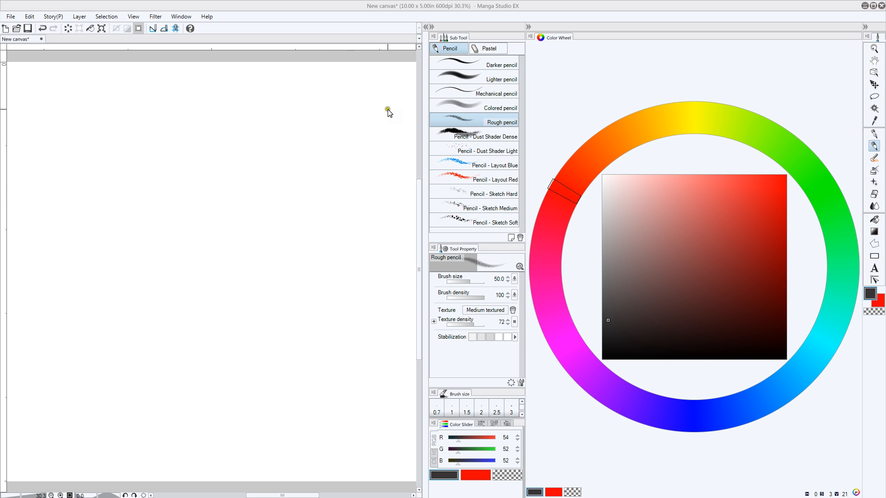
# Collapse the Color Wheel dock and the Sub Tool and Tool Property dock to enlarge the drawing area
pyautogui.click(528, 26)
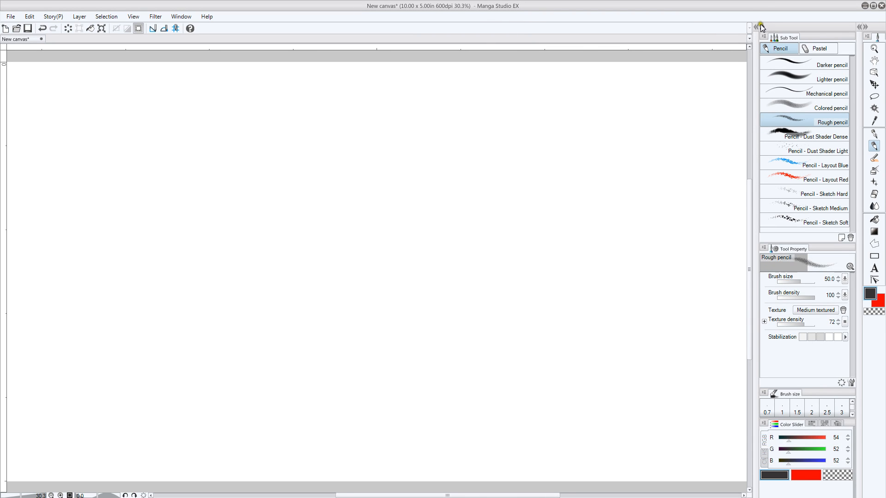
pyautogui.click(761, 27)
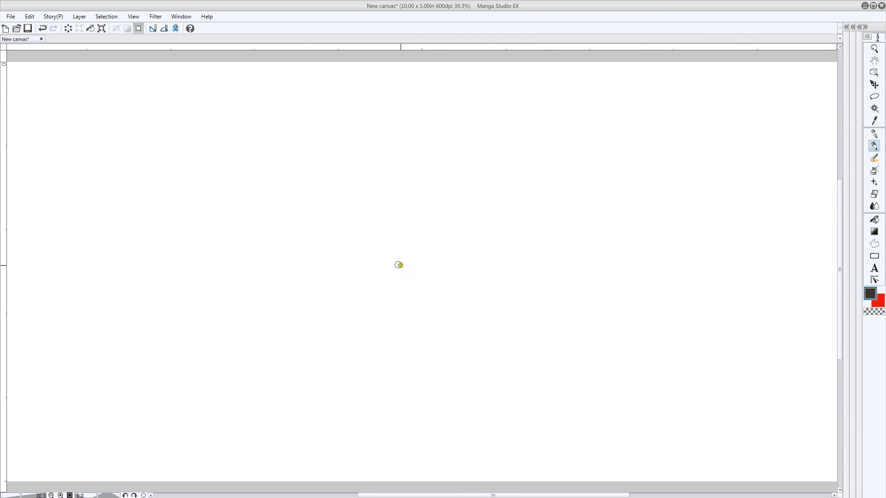
# Try the pencil tool with a thin zigzag stroke across the middle of the canvas, and undo it
pyautogui.click(873, 144)
pyautogui.moveTo(421, 188)
pyautogui.mouseDown()
pyautogui.moveTo(406, 256)
pyautogui.moveTo(291, 165)
pyautogui.mouseUp()
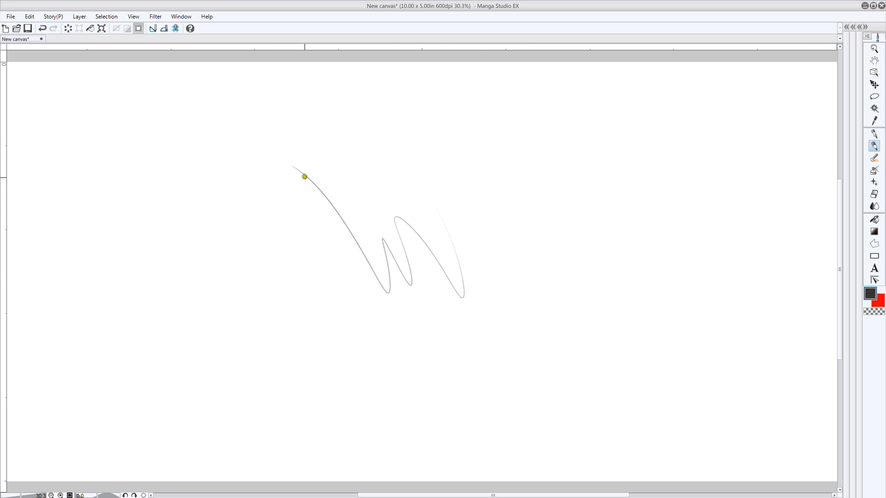
pyautogui.hotkey('ctrl', 'z')
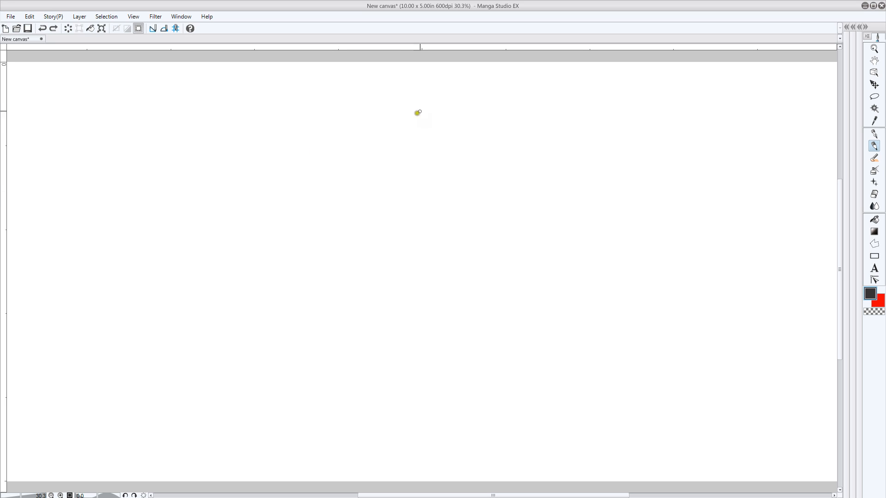
# Switch to the Pen tool and test it with a zigzag stroke in the middle of the canvas, and undo it
pyautogui.click(874, 134)
pyautogui.moveTo(542, 160)
pyautogui.mouseDown()
pyautogui.moveTo(532, 250)
pyautogui.moveTo(518, 209)
pyautogui.moveTo(487, 261)
pyautogui.moveTo(474, 217)
pyautogui.moveTo(428, 374)
pyautogui.mouseUp()
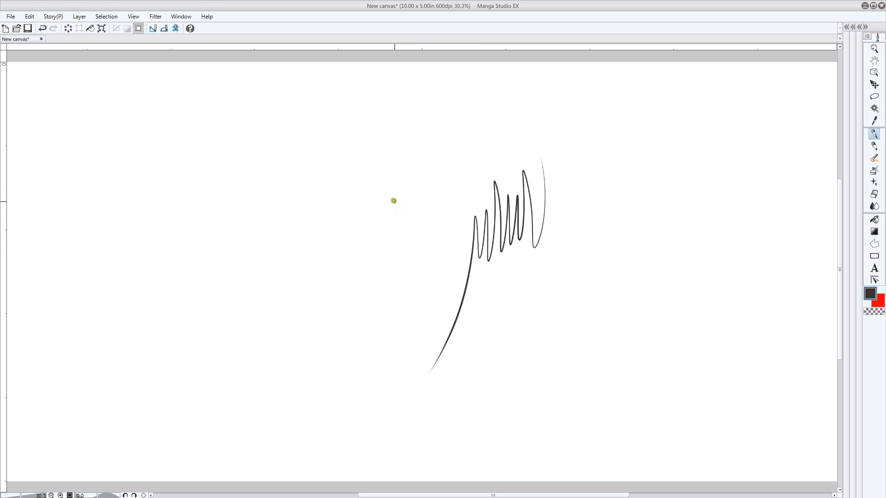
pyautogui.hotkey('ctrl', 'z')
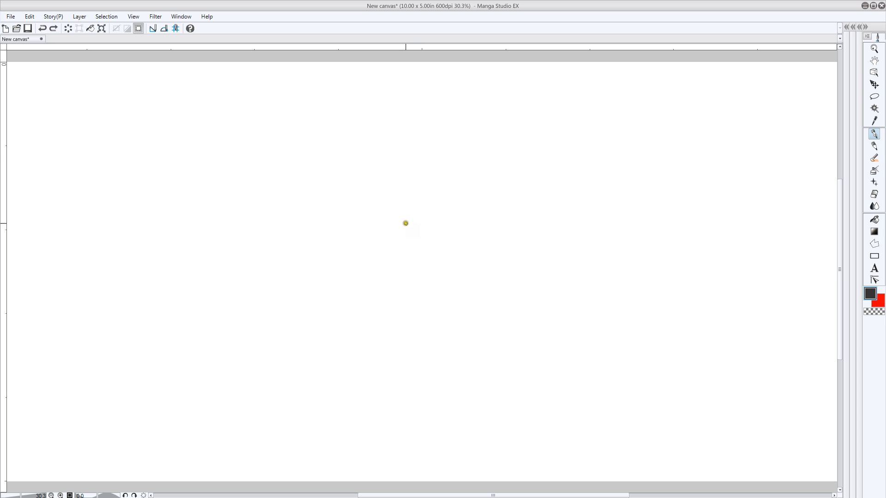
# Expand the Color Wheel and Sub Tool docks, and draw crossed, tapered hatching with the G-pen in the upper part of the canvas
pyautogui.click(862, 28)
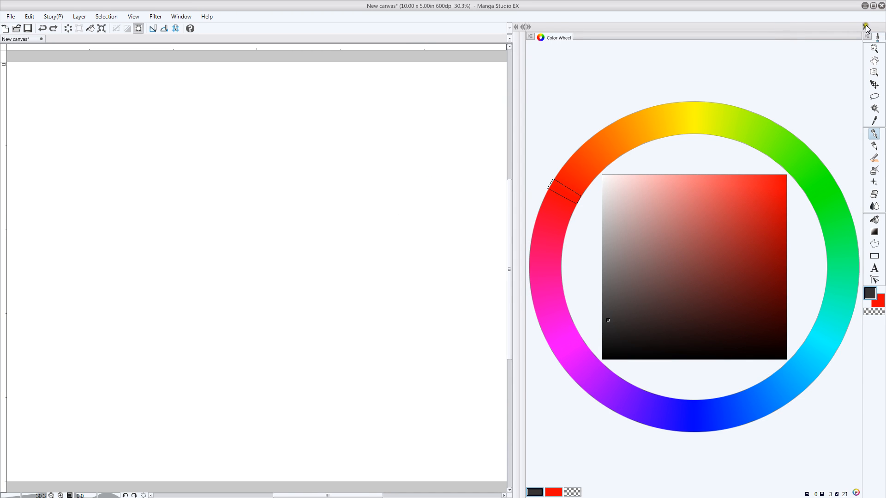
pyautogui.moveTo(866, 28); pyautogui.dragTo(525, 28)
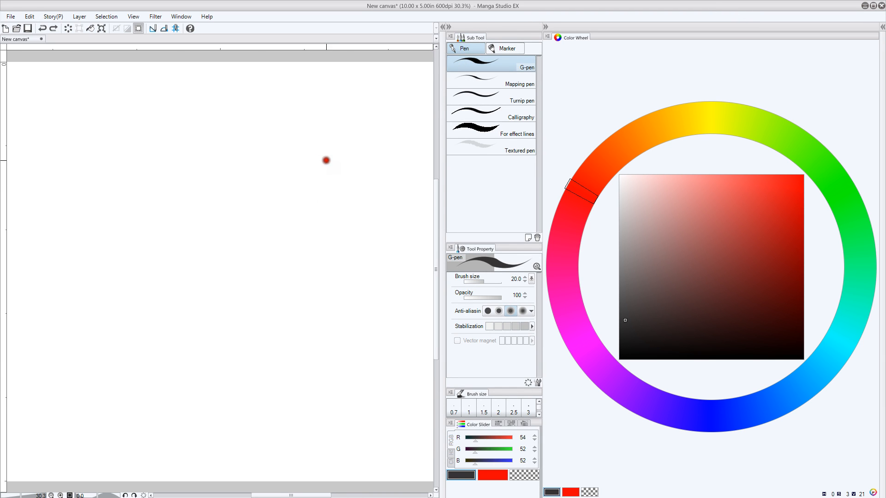
pyautogui.moveTo(326, 157); pyautogui.dragTo(295, 226)
pyautogui.moveTo(317, 152)
pyautogui.mouseDown()
pyautogui.moveTo(289, 229)
pyautogui.moveTo(291, 213)
pyautogui.mouseUp()
pyautogui.moveTo(310, 134)
pyautogui.mouseDown()
pyautogui.moveTo(296, 180)
pyautogui.moveTo(296, 168)
pyautogui.mouseUp()
pyautogui.moveTo(294, 128)
pyautogui.mouseDown()
pyautogui.moveTo(292, 160)
pyautogui.moveTo(287, 147)
pyautogui.moveTo(321, 177)
pyautogui.moveTo(318, 202)
pyautogui.mouseUp()
pyautogui.moveTo(297, 128); pyautogui.dragTo(314, 209)
pyautogui.moveTo(293, 127); pyautogui.dragTo(310, 201)
pyautogui.moveTo(282, 124)
pyautogui.mouseDown()
pyautogui.moveTo(299, 174)
pyautogui.moveTo(303, 220)
pyautogui.mouseUp()
pyautogui.moveTo(277, 126)
pyautogui.mouseDown()
pyautogui.moveTo(296, 208)
pyautogui.moveTo(284, 201)
pyautogui.mouseUp()
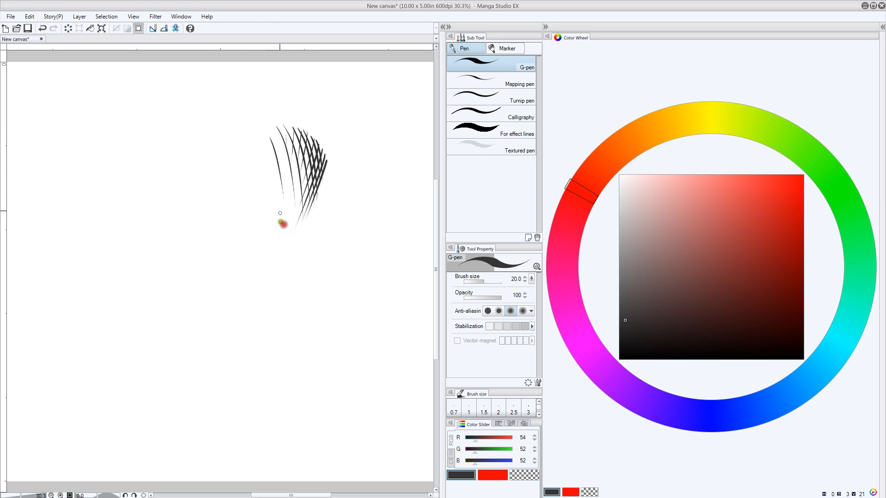
# Select the Mapping pen sub tool and set its brush size to 15
pyautogui.click(475, 77)
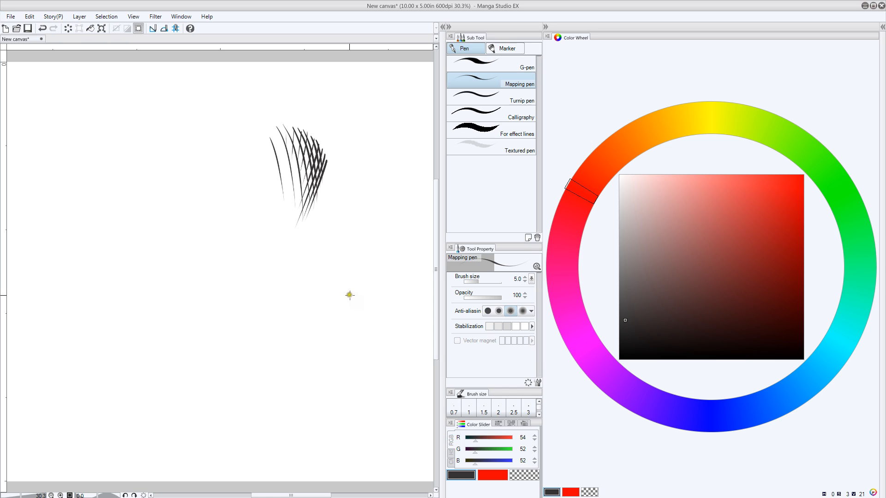
pyautogui.press(']')
pyautogui.press(']')
pyautogui.press(']')
pyautogui.press(']')
pyautogui.press(']')
pyautogui.press(']')
# Draw two slanted bands of closely spaced, tapered hatching below the G-pen strokes
pyautogui.moveTo(352, 277); pyautogui.dragTo(327, 346)
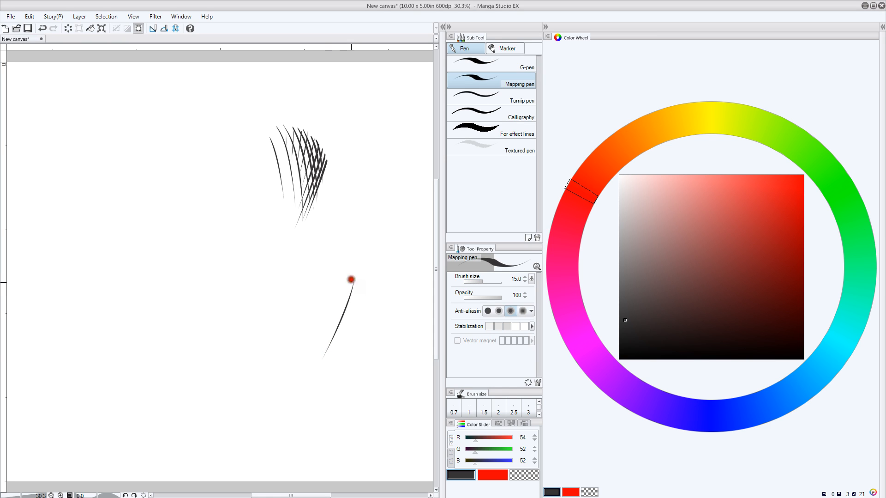
pyautogui.moveTo(350, 279)
pyautogui.mouseDown()
pyautogui.moveTo(321, 354)
pyautogui.moveTo(347, 276)
pyautogui.mouseUp()
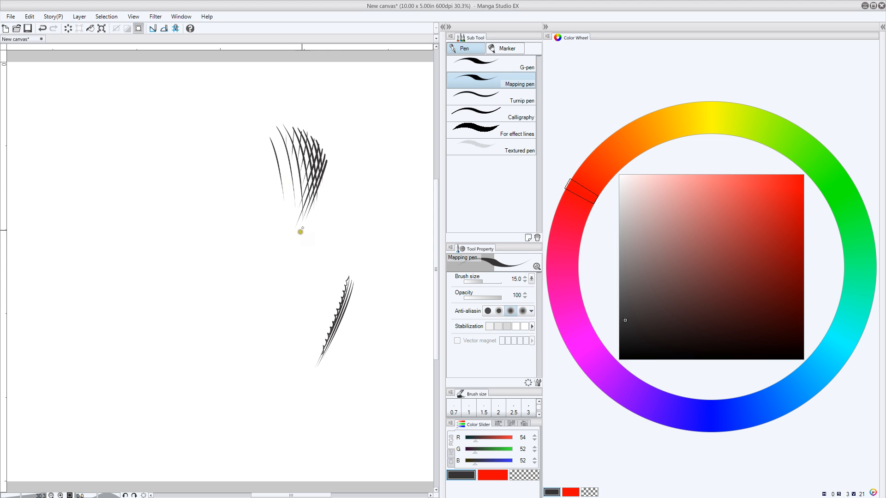
pyautogui.moveTo(295, 266)
pyautogui.mouseDown()
pyautogui.moveTo(267, 346)
pyautogui.moveTo(291, 287)
pyautogui.moveTo(275, 331)
pyautogui.moveTo(292, 287)
pyautogui.moveTo(279, 328)
pyautogui.moveTo(293, 298)
pyautogui.moveTo(271, 348)
pyautogui.moveTo(281, 330)
pyautogui.moveTo(275, 349)
pyautogui.moveTo(266, 340)
pyautogui.moveTo(294, 258)
pyautogui.mouseUp()
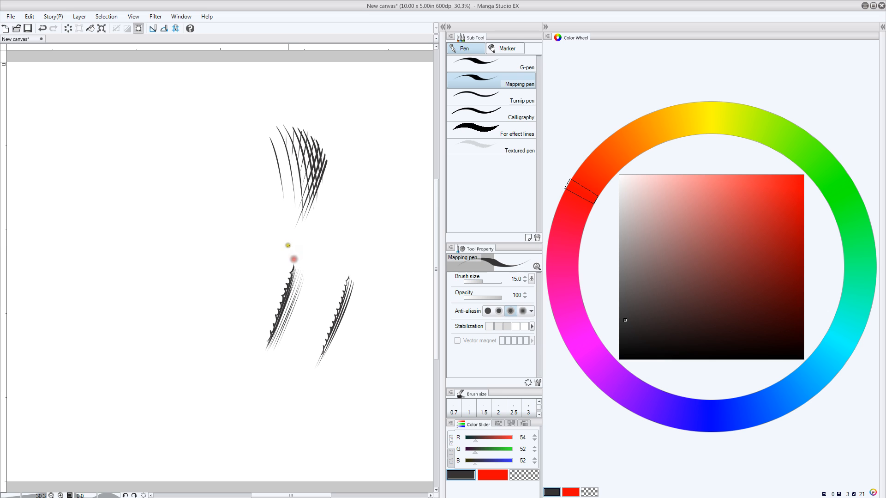
# Draw a row of vertical strokes that swell in the middle, to the left of the hatching samples
pyautogui.moveTo(226, 201)
pyautogui.mouseDown()
pyautogui.moveTo(226, 248)
pyautogui.moveTo(226, 192)
pyautogui.mouseUp()
pyautogui.moveTo(226, 248)
pyautogui.mouseDown()
pyautogui.moveTo(224, 208)
pyautogui.moveTo(222, 300)
pyautogui.mouseUp()
pyautogui.moveTo(225, 264); pyautogui.dragTo(224, 276)
pyautogui.click(225, 196)
pyautogui.moveTo(231, 199); pyautogui.dragTo(232, 255)
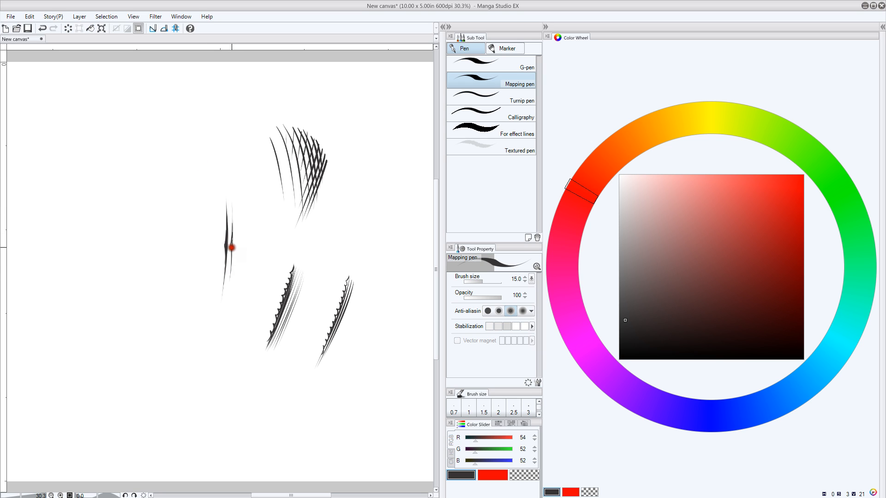
pyautogui.moveTo(232, 220)
pyautogui.mouseDown()
pyautogui.moveTo(232, 240)
pyautogui.moveTo(239, 214)
pyautogui.mouseUp()
pyautogui.moveTo(243, 253); pyautogui.dragTo(244, 267)
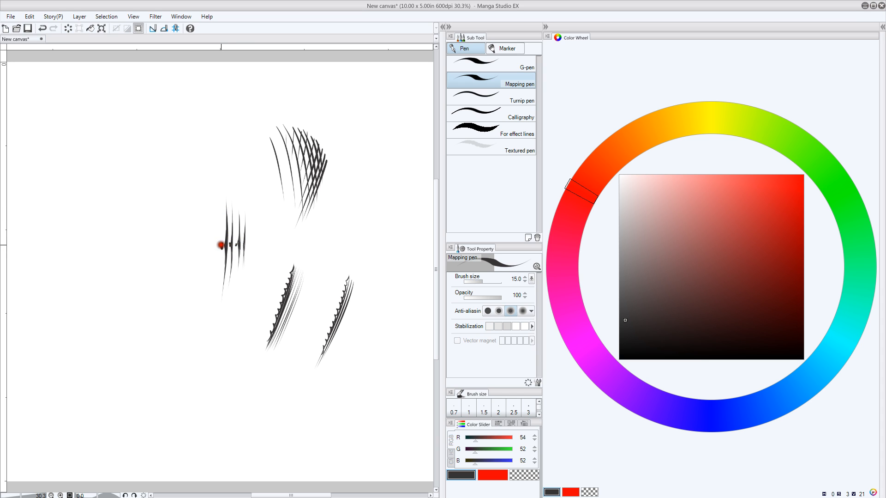
pyautogui.hotkey('ctrl', 'z')
pyautogui.moveTo(249, 243)
pyautogui.mouseDown()
pyautogui.moveTo(249, 262)
pyautogui.moveTo(248, 216)
pyautogui.moveTo(248, 241)
pyautogui.moveTo(249, 234)
pyautogui.moveTo(217, 245)
pyautogui.moveTo(219, 234)
pyautogui.moveTo(217, 245)
pyautogui.moveTo(222, 200)
pyautogui.moveTo(220, 246)
pyautogui.mouseUp()
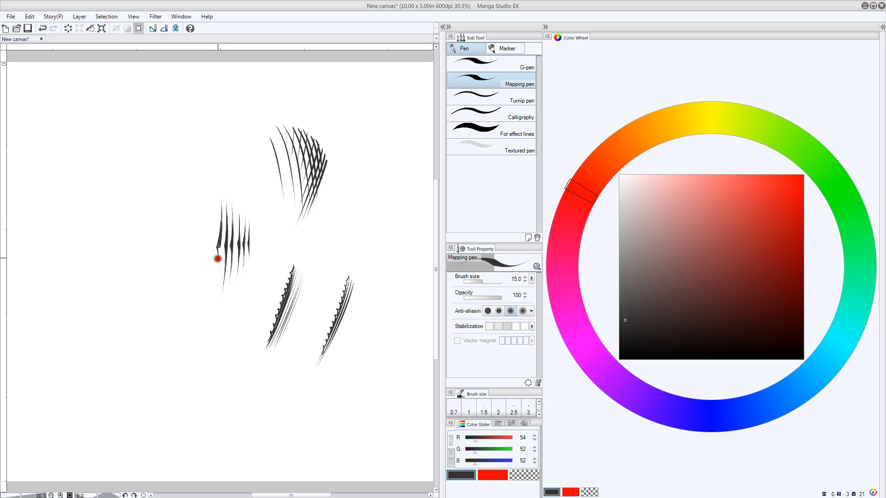
pyautogui.moveTo(219, 261)
pyautogui.mouseDown()
pyautogui.moveTo(218, 248)
pyautogui.moveTo(216, 291)
pyautogui.mouseUp()
# Build up a dense, dark slanted patch of overlapping tapered strokes to the right of the G-pen hatching
pyautogui.moveTo(345, 217)
pyautogui.mouseDown()
pyautogui.moveTo(333, 253)
pyautogui.moveTo(348, 211)
pyautogui.moveTo(326, 278)
pyautogui.moveTo(350, 212)
pyautogui.moveTo(329, 271)
pyautogui.moveTo(351, 215)
pyautogui.moveTo(333, 274)
pyautogui.moveTo(357, 220)
pyautogui.moveTo(337, 277)
pyautogui.moveTo(359, 225)
pyautogui.moveTo(336, 285)
pyautogui.moveTo(345, 212)
pyautogui.moveTo(359, 191)
pyautogui.moveTo(352, 225)
pyautogui.moveTo(367, 201)
pyautogui.moveTo(364, 211)
pyautogui.moveTo(352, 196)
pyautogui.moveTo(360, 230)
pyautogui.moveTo(365, 169)
pyautogui.moveTo(350, 204)
pyautogui.moveTo(371, 158)
pyautogui.moveTo(366, 166)
pyautogui.moveTo(360, 192)
pyautogui.moveTo(379, 169)
pyautogui.mouseUp()
pyautogui.moveTo(362, 205); pyautogui.dragTo(380, 170)
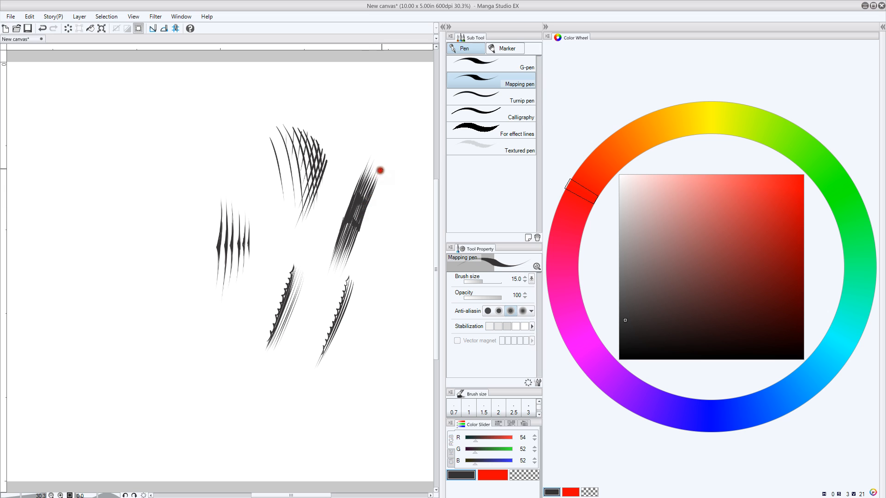
pyautogui.moveTo(361, 225); pyautogui.dragTo(376, 182)
pyautogui.moveTo(340, 231)
pyautogui.mouseDown()
pyautogui.moveTo(355, 225)
pyautogui.moveTo(345, 237)
pyautogui.mouseUp()
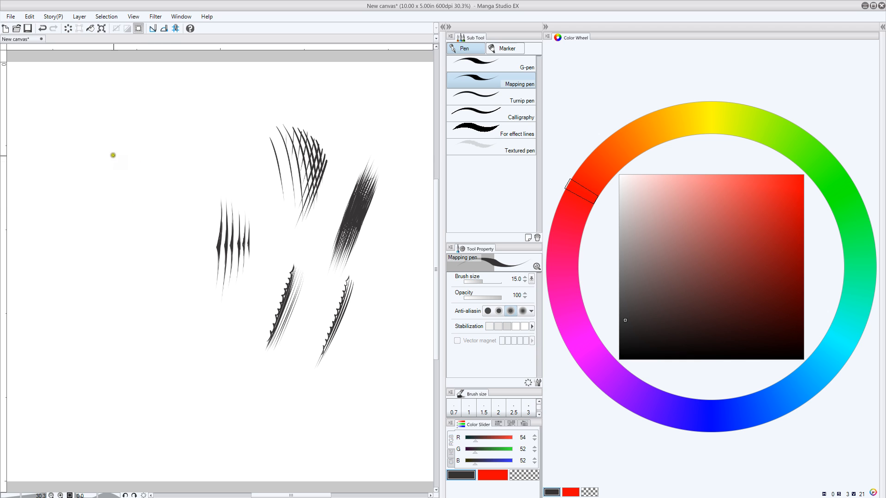
# Try a loose looping scribble with the Mapping pen in the empty upper-left area, and undo it
pyautogui.moveTo(68, 138)
pyautogui.mouseDown()
pyautogui.moveTo(89, 199)
pyautogui.moveTo(172, 136)
pyautogui.moveTo(178, 115)
pyautogui.moveTo(154, 168)
pyautogui.moveTo(87, 161)
pyautogui.moveTo(139, 182)
pyautogui.moveTo(73, 172)
pyautogui.moveTo(168, 281)
pyautogui.moveTo(188, 130)
pyautogui.mouseUp()
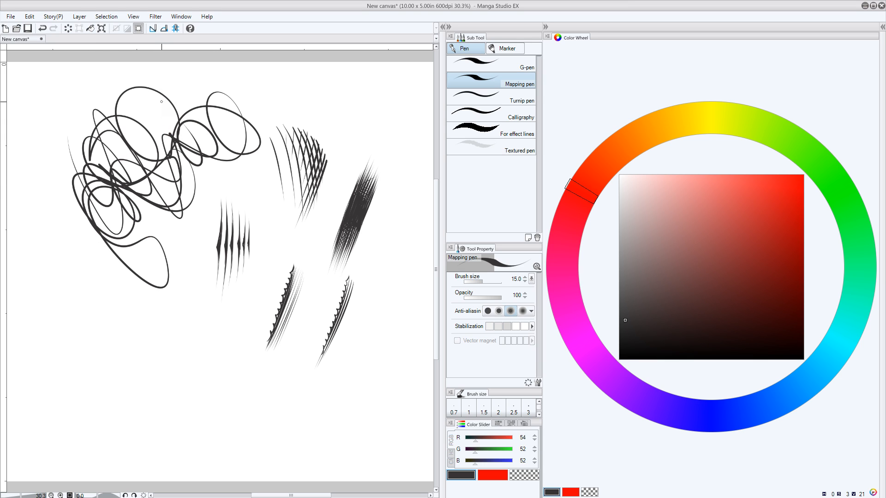
pyautogui.hotkey('ctrl', 'z')
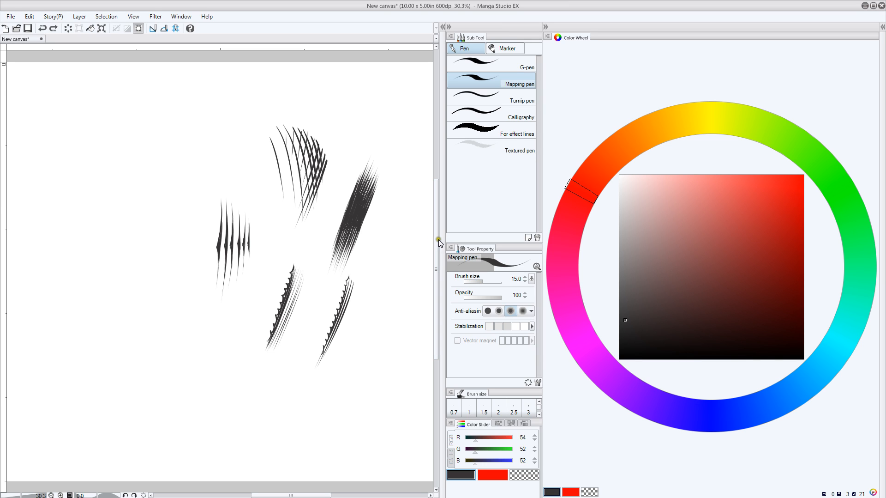
# Narrow the Color Wheel dock to enlarge the drawing area
pyautogui.moveTo(444, 238); pyautogui.dragTo(692, 245)
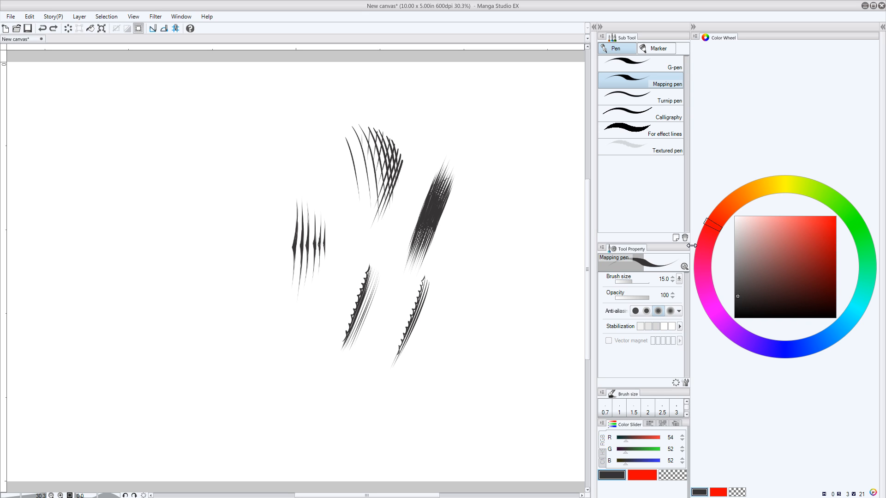
# Compare the G-pen and the Mapping pen with a zigzag stroke each beside the dense patch, undoing both
pyautogui.click(615, 62)
pyautogui.click(621, 63)
pyautogui.moveTo(529, 175)
pyautogui.mouseDown()
pyautogui.moveTo(509, 251)
pyautogui.moveTo(514, 183)
pyautogui.moveTo(503, 174)
pyautogui.moveTo(452, 335)
pyautogui.mouseUp()
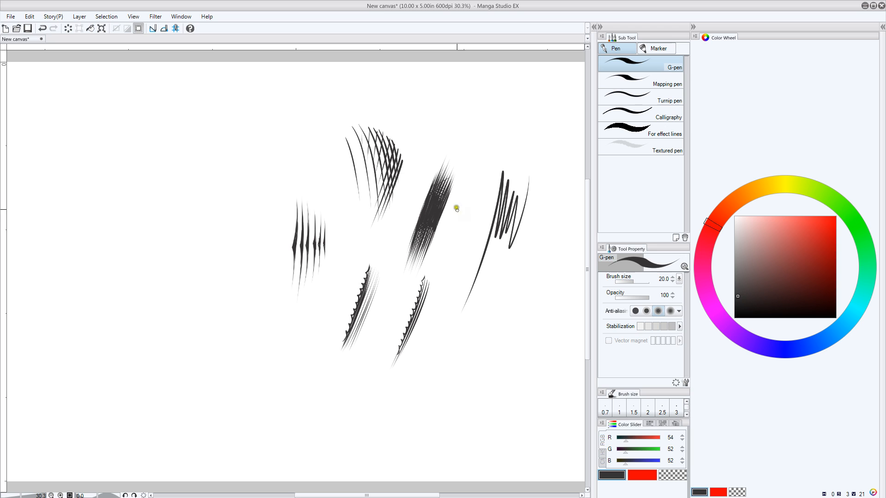
pyautogui.hotkey('ctrl', 'z')
pyautogui.click(612, 92)
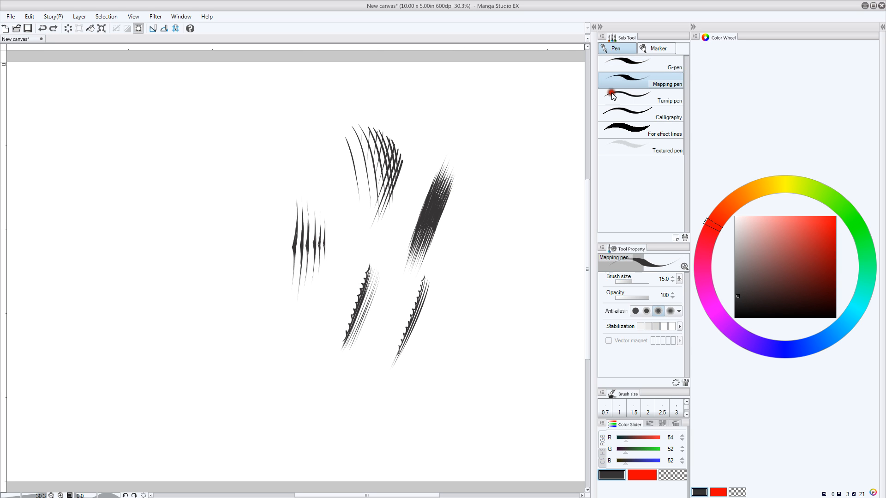
pyautogui.moveTo(529, 216)
pyautogui.mouseDown()
pyautogui.moveTo(514, 221)
pyautogui.moveTo(503, 212)
pyautogui.moveTo(468, 315)
pyautogui.mouseUp()
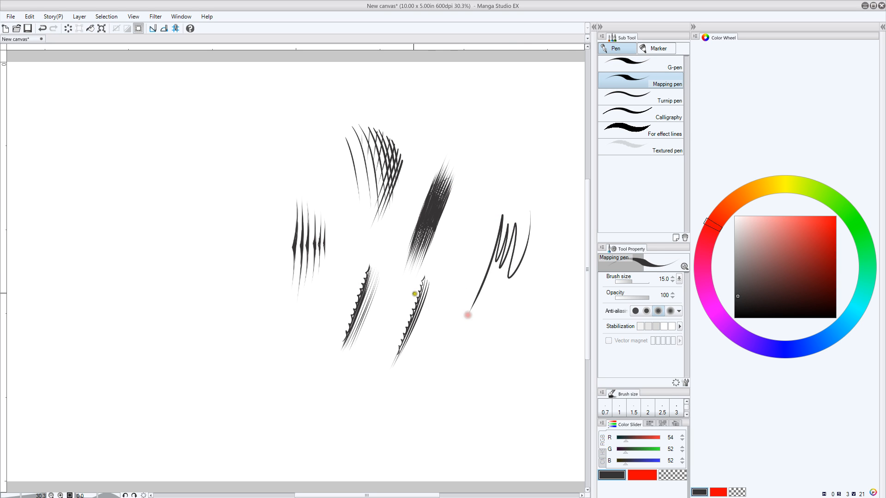
pyautogui.hotkey('ctrl', 'z')
# Raise the Mapping pen's brush size to 30 and draw a set of diagonal strokes with swollen middles at the canvas's lower right
pyautogui.press(']')
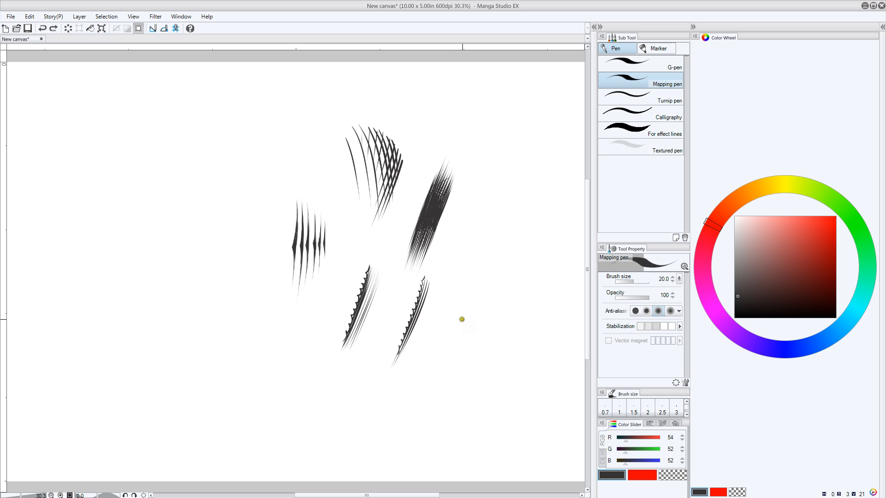
pyautogui.moveTo(457, 343); pyautogui.dragTo(519, 268)
pyautogui.hotkey('ctrl', 'z')
pyautogui.moveTo(463, 340); pyautogui.dragTo(513, 300)
pyautogui.moveTo(469, 337); pyautogui.dragTo(432, 366)
pyautogui.moveTo(468, 338); pyautogui.dragTo(507, 303)
pyautogui.moveTo(469, 347); pyautogui.dragTo(508, 314)
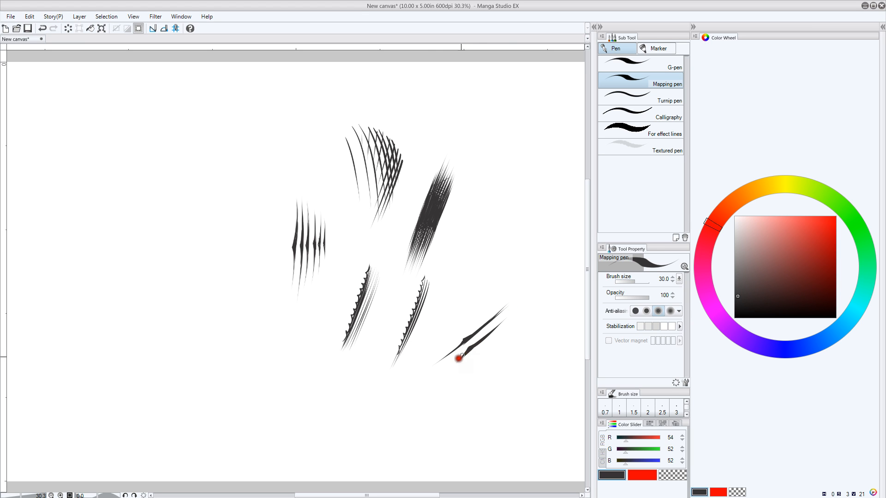
pyautogui.moveTo(462, 355)
pyautogui.mouseDown()
pyautogui.moveTo(437, 375)
pyautogui.moveTo(510, 326)
pyautogui.mouseUp()
pyautogui.moveTo(469, 360)
pyautogui.mouseDown()
pyautogui.moveTo(447, 378)
pyautogui.moveTo(511, 335)
pyautogui.moveTo(439, 389)
pyautogui.moveTo(503, 354)
pyautogui.moveTo(462, 389)
pyautogui.mouseUp()
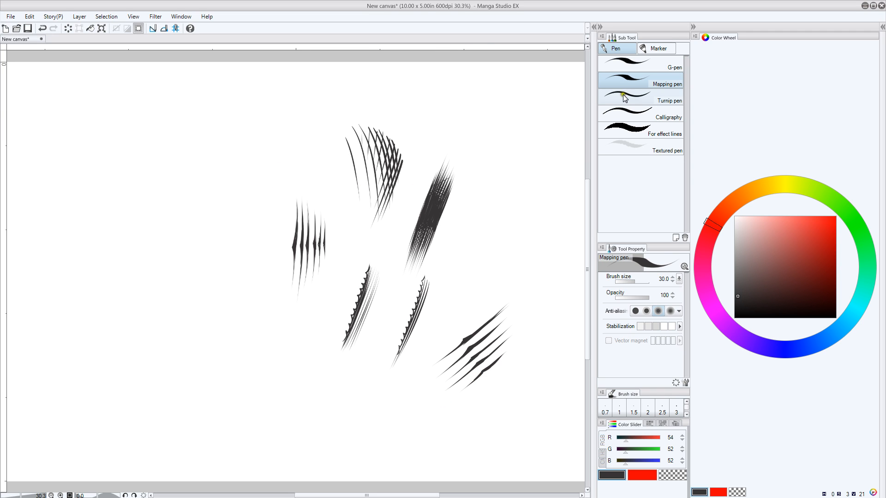
# Try the Turnip pen and the Calligraphy pen with a thin zigzag stroke each, undoing both
pyautogui.click(665, 97)
pyautogui.moveTo(540, 173)
pyautogui.mouseDown()
pyautogui.moveTo(510, 221)
pyautogui.moveTo(512, 261)
pyautogui.mouseUp()
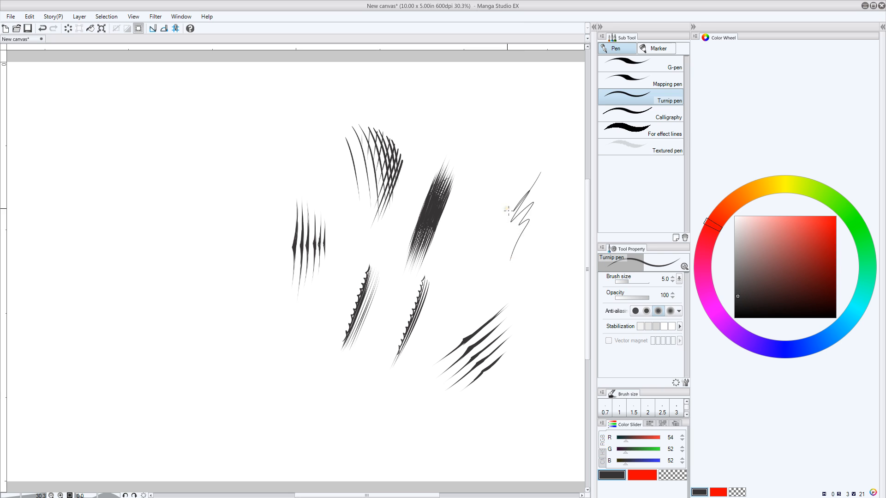
pyautogui.hotkey('ctrl', 'z')
pyautogui.click(623, 111)
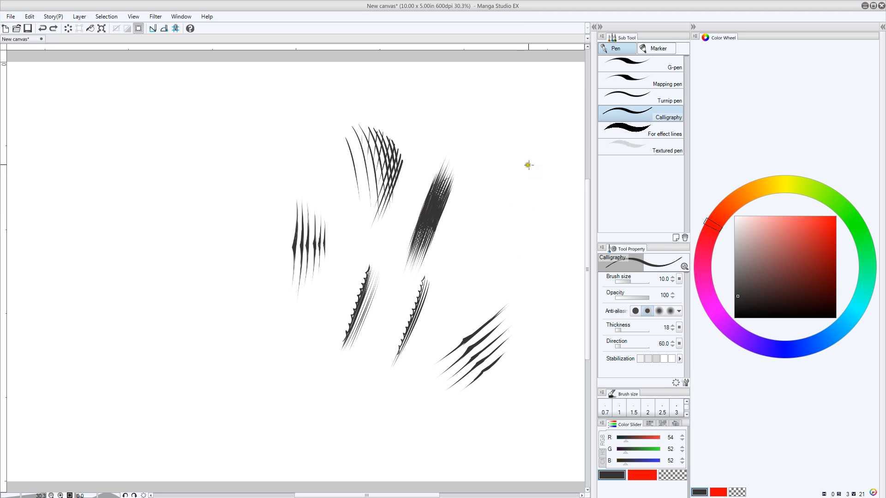
pyautogui.moveTo(530, 163)
pyautogui.mouseDown()
pyautogui.moveTo(509, 193)
pyautogui.moveTo(520, 195)
pyautogui.moveTo(505, 253)
pyautogui.mouseUp()
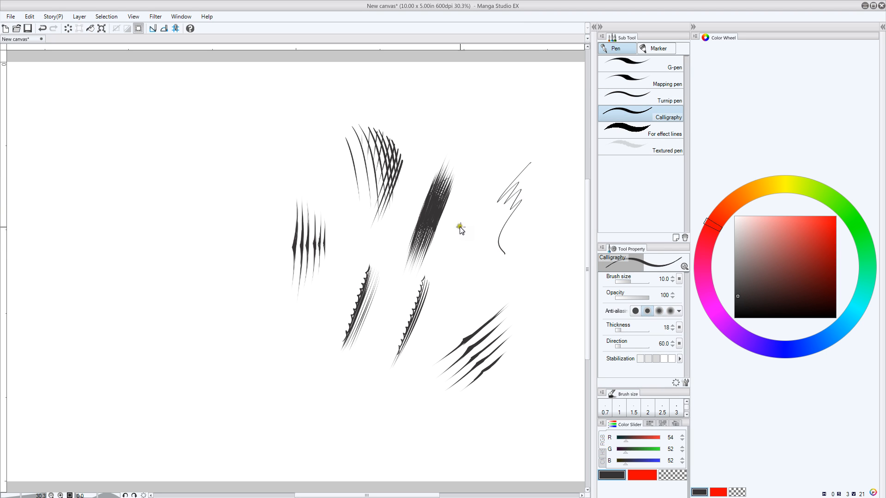
pyautogui.hotkey('ctrl', 'z')
# Try the For effect lines pen and the Textured pen with a zigzag stroke each, undoing both
pyautogui.click(618, 128)
pyautogui.moveTo(530, 182)
pyautogui.mouseDown()
pyautogui.moveTo(510, 234)
pyautogui.moveTo(532, 217)
pyautogui.moveTo(466, 300)
pyautogui.mouseUp()
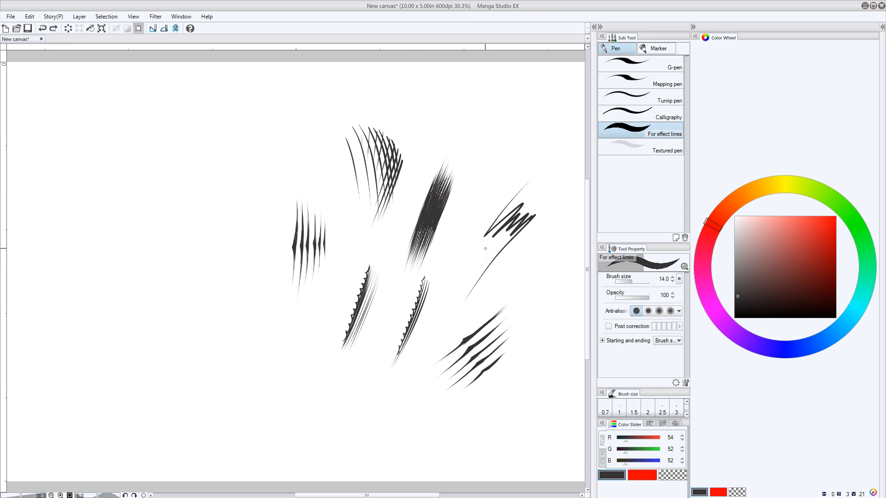
pyautogui.hotkey('ctrl', 'z')
pyautogui.click(619, 147)
pyautogui.moveTo(530, 205)
pyautogui.mouseDown()
pyautogui.moveTo(520, 210)
pyautogui.moveTo(532, 227)
pyautogui.mouseUp()
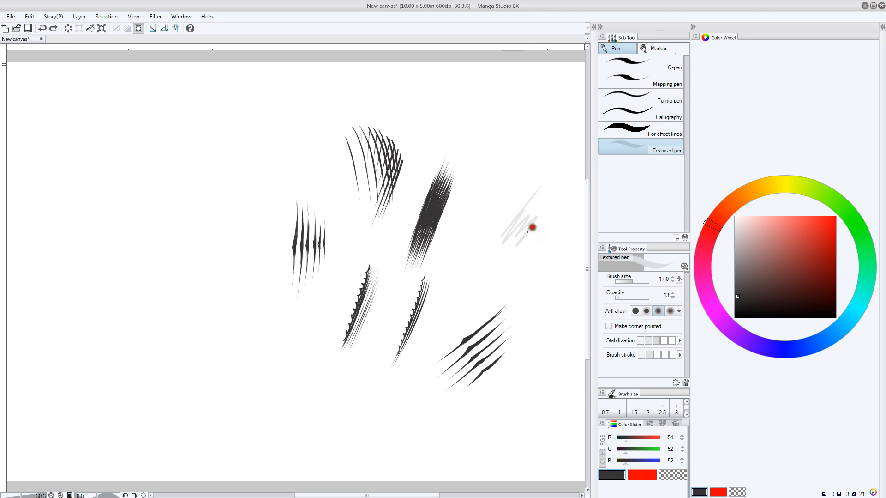
pyautogui.hotkey('ctrl', 'z')
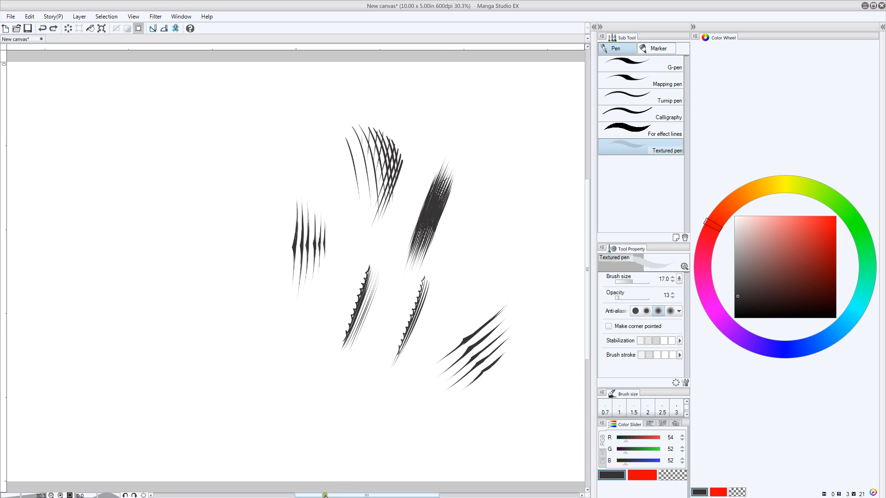
# Show the tool palette again and switch to the Pencil tool with the Rough pencil sub tool
pyautogui.moveTo(364, 495); pyautogui.dragTo(328, 493)
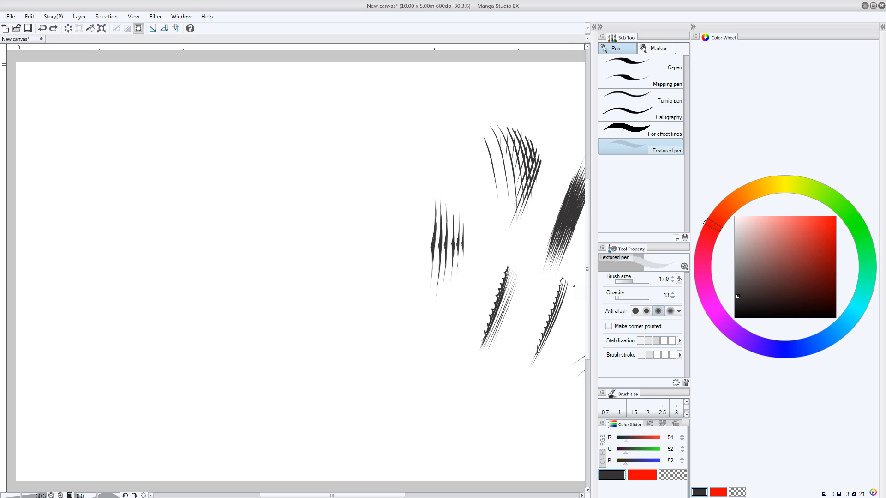
pyautogui.click(874, 33)
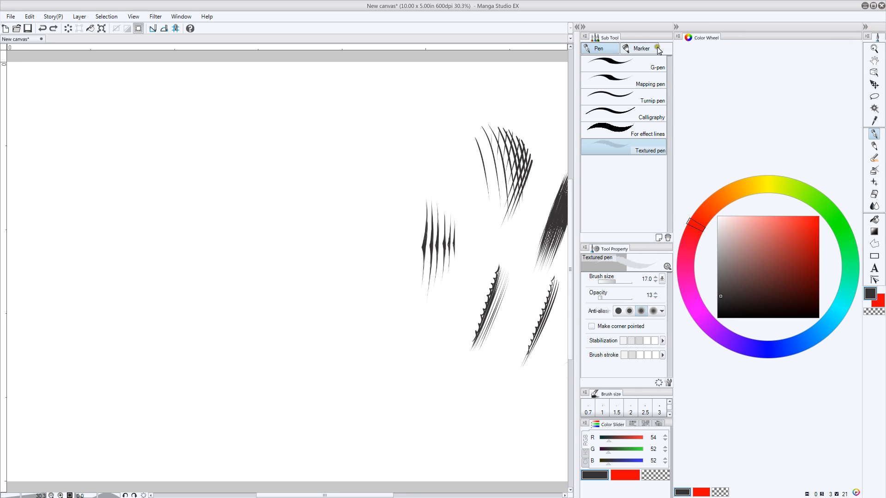
pyautogui.click(875, 158)
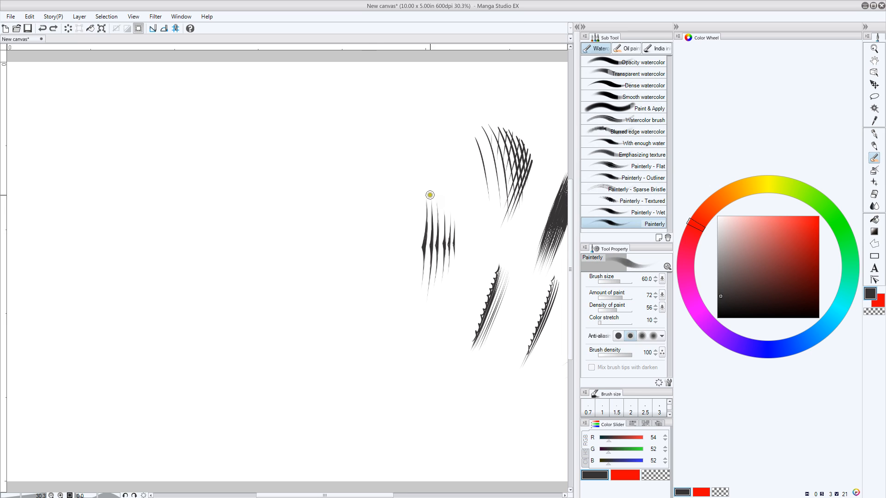
pyautogui.click(874, 146)
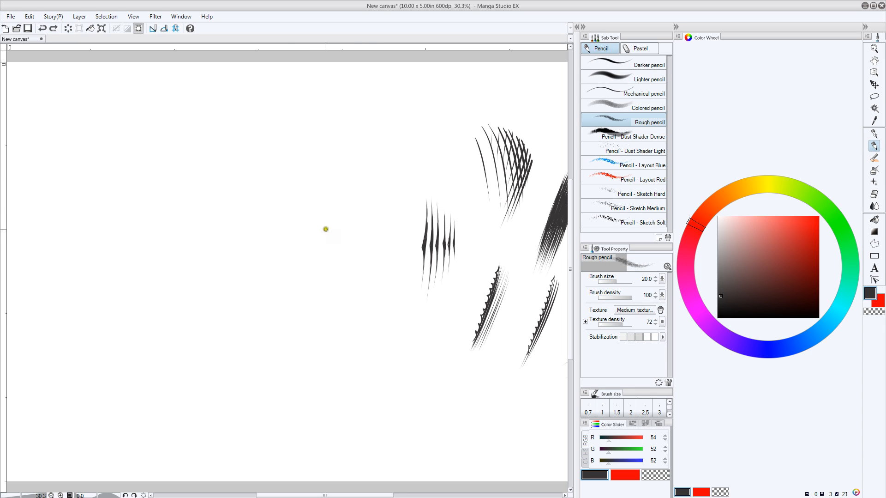
# Set the Rough pencil's brush size to 50 and test it with a zigzag stroke in the empty left area, and undo it
pyautogui.moveTo(243, 203)
pyautogui.mouseDown()
pyautogui.moveTo(273, 271)
pyautogui.moveTo(237, 200)
pyautogui.mouseUp()
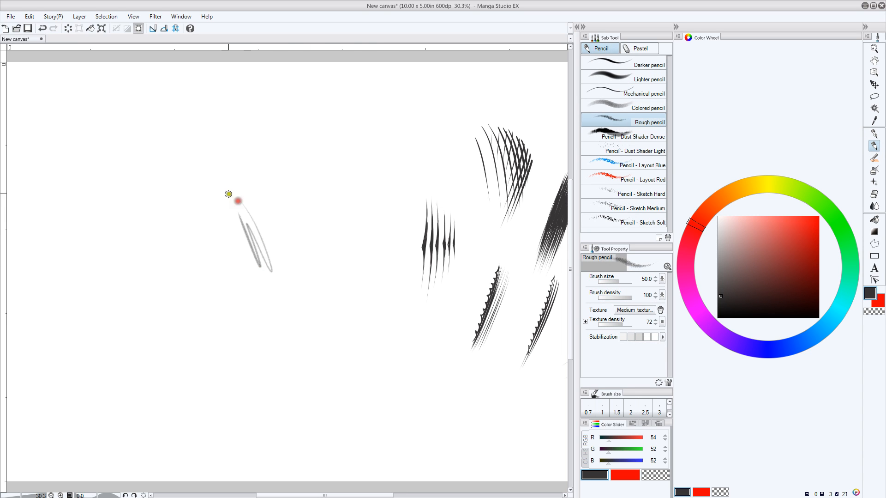
pyautogui.hotkey('ctrl', 'z')
pyautogui.press(']')
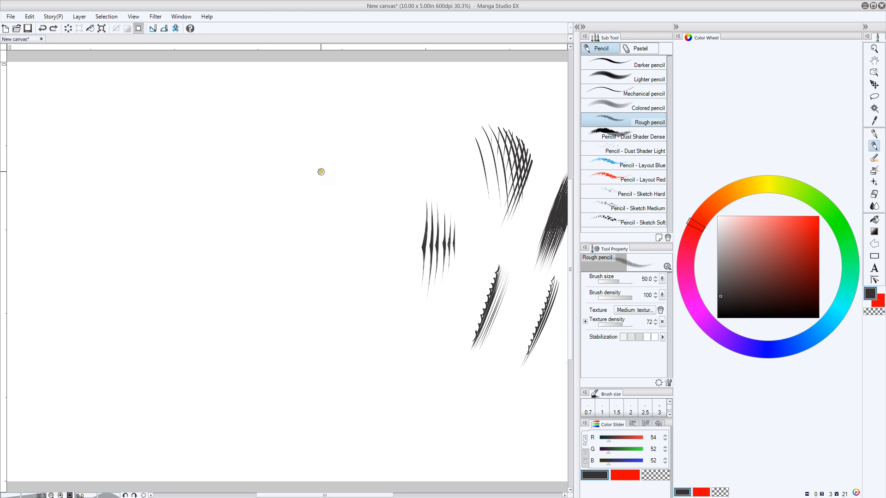
# Try a round stroke with the Rough pencil in the empty area beside the pen samples, and undo it
pyautogui.moveTo(295, 223)
pyautogui.mouseDown()
pyautogui.moveTo(328, 247)
pyautogui.moveTo(293, 217)
pyautogui.moveTo(331, 208)
pyautogui.moveTo(357, 237)
pyautogui.moveTo(314, 298)
pyautogui.moveTo(254, 274)
pyautogui.moveTo(266, 225)
pyautogui.moveTo(295, 213)
pyautogui.mouseUp()
pyautogui.hotkey('ctrl', 'z')
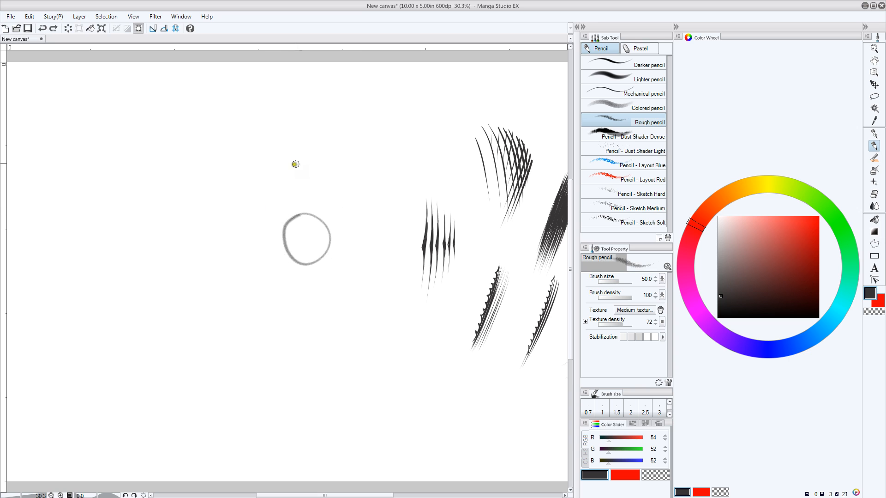
pyautogui.hotkey('ctrl', 'z')
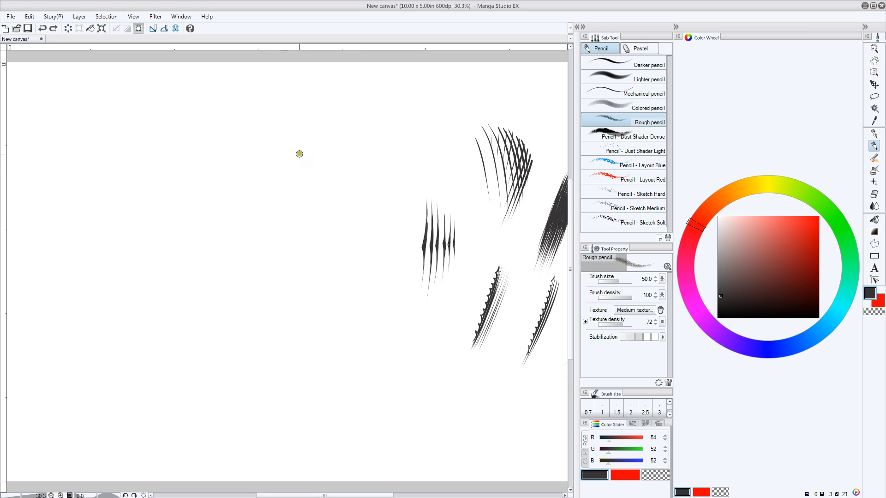
# Set the Rough pencil's brush size to 17 and sketch the outline of a nose and lips in the empty canvas area
pyautogui.moveTo(258, 157)
pyautogui.mouseDown()
pyautogui.moveTo(318, 279)
pyautogui.moveTo(293, 298)
pyautogui.moveTo(237, 298)
pyautogui.moveTo(238, 271)
pyautogui.mouseUp()
pyautogui.moveTo(296, 237)
pyautogui.mouseDown()
pyautogui.moveTo(317, 268)
pyautogui.moveTo(263, 171)
pyautogui.moveTo(265, 157)
pyautogui.mouseUp()
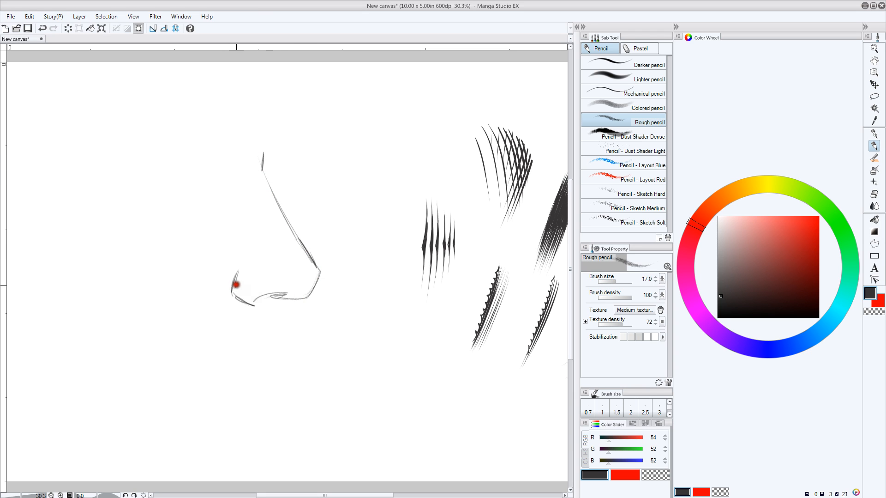
pyautogui.moveTo(282, 299)
pyautogui.mouseDown()
pyautogui.moveTo(283, 325)
pyautogui.moveTo(254, 329)
pyautogui.moveTo(289, 327)
pyautogui.moveTo(307, 338)
pyautogui.mouseUp()
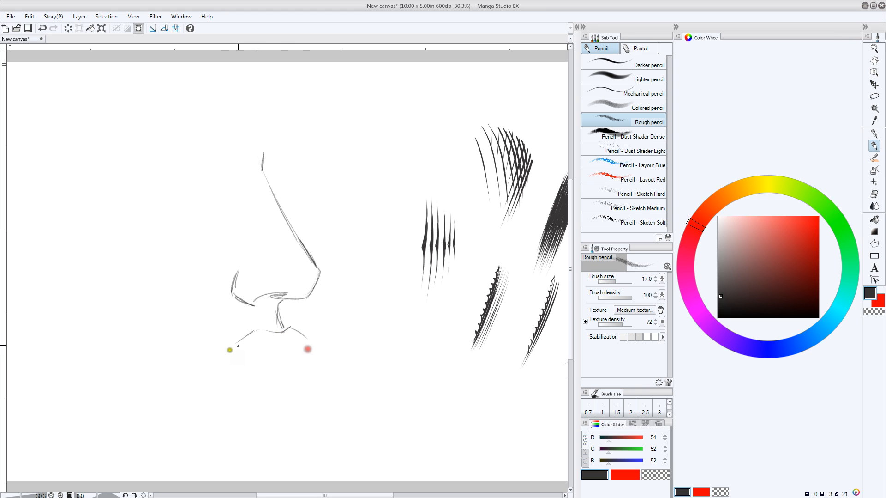
pyautogui.moveTo(255, 329)
pyautogui.mouseDown()
pyautogui.moveTo(195, 356)
pyautogui.moveTo(313, 344)
pyautogui.mouseUp()
pyautogui.moveTo(243, 393); pyautogui.dragTo(291, 382)
pyautogui.moveTo(232, 375); pyautogui.dragTo(243, 392)
pyautogui.moveTo(299, 384); pyautogui.dragTo(309, 362)
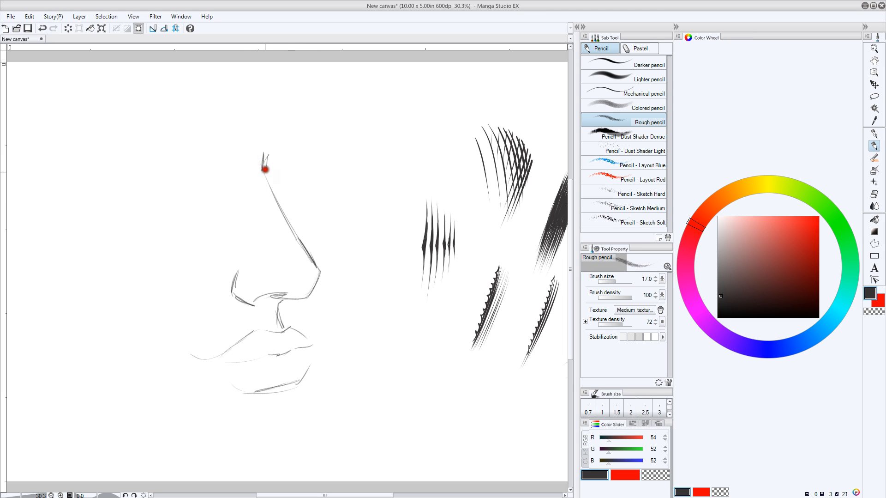
# Thicken the nose's bridge line, raise the brush size to 100 and shade along the bridge, tip and nostrils
pyautogui.moveTo(266, 155)
pyautogui.mouseDown()
pyautogui.moveTo(265, 192)
pyautogui.moveTo(261, 154)
pyautogui.moveTo(261, 189)
pyautogui.moveTo(262, 174)
pyautogui.moveTo(283, 221)
pyautogui.mouseUp()
pyautogui.press(']')
pyautogui.press(']')
pyautogui.press(']')
pyautogui.press(']')
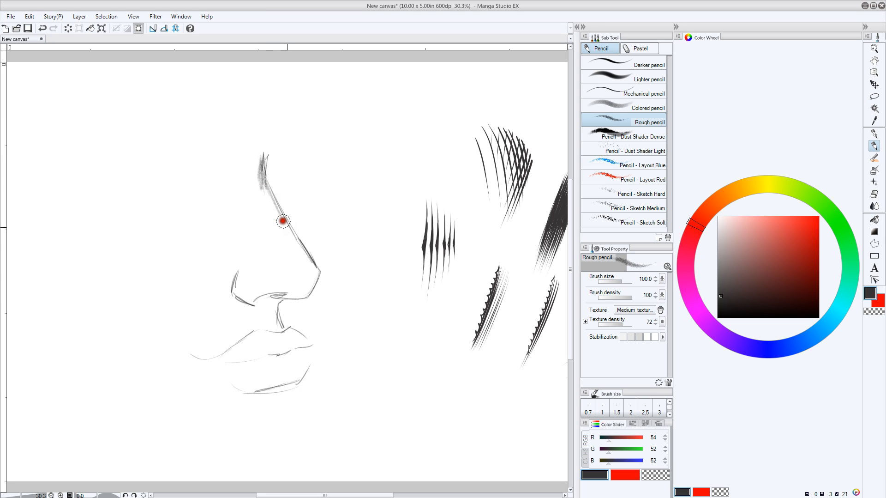
pyautogui.moveTo(264, 183)
pyautogui.mouseDown()
pyautogui.moveTo(289, 240)
pyautogui.moveTo(311, 261)
pyautogui.moveTo(306, 292)
pyautogui.moveTo(241, 301)
pyautogui.moveTo(236, 274)
pyautogui.moveTo(234, 293)
pyautogui.moveTo(294, 291)
pyautogui.mouseUp()
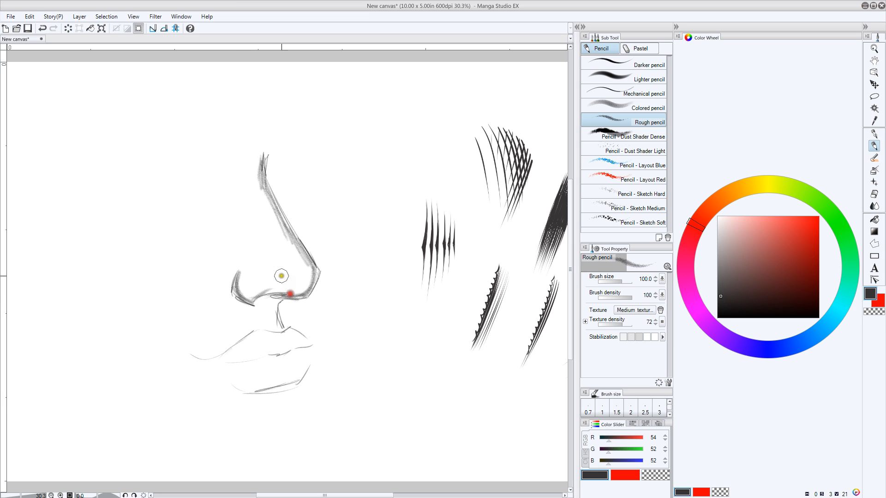
# Set the Rough pencil's brush density to 59 and lightly shade the nose, the area beneath it and both lips
pyautogui.click(611, 297)
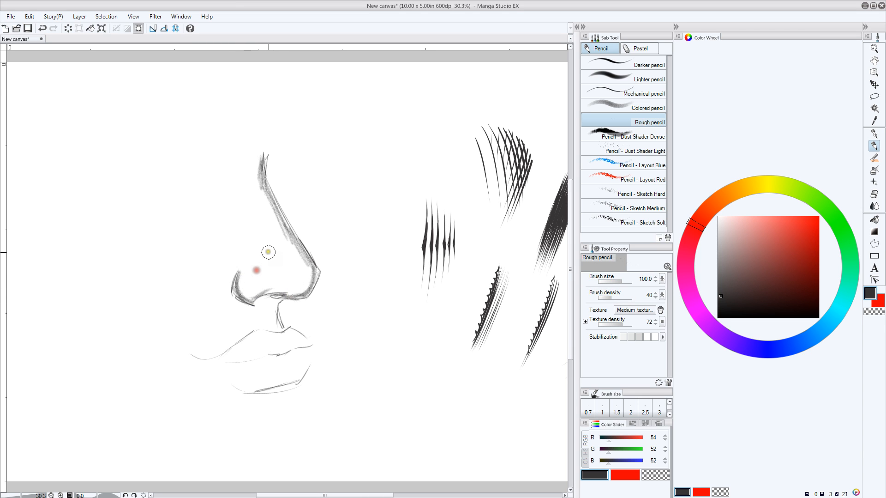
pyautogui.click(618, 297)
pyautogui.moveTo(240, 265)
pyautogui.mouseDown()
pyautogui.moveTo(247, 297)
pyautogui.moveTo(242, 289)
pyautogui.moveTo(304, 290)
pyautogui.moveTo(311, 272)
pyautogui.moveTo(302, 289)
pyautogui.moveTo(304, 264)
pyautogui.moveTo(275, 223)
pyautogui.moveTo(283, 236)
pyautogui.moveTo(255, 161)
pyautogui.moveTo(304, 271)
pyautogui.moveTo(297, 281)
pyautogui.moveTo(259, 284)
pyautogui.moveTo(291, 285)
pyautogui.moveTo(277, 287)
pyautogui.moveTo(260, 319)
pyautogui.moveTo(272, 314)
pyautogui.moveTo(272, 329)
pyautogui.moveTo(271, 311)
pyautogui.moveTo(269, 327)
pyautogui.moveTo(257, 303)
pyautogui.moveTo(264, 302)
pyautogui.moveTo(235, 290)
pyautogui.mouseUp()
pyautogui.moveTo(251, 322)
pyautogui.mouseDown()
pyautogui.moveTo(269, 329)
pyautogui.moveTo(255, 329)
pyautogui.moveTo(223, 360)
pyautogui.moveTo(287, 352)
pyautogui.moveTo(289, 329)
pyautogui.moveTo(300, 334)
pyautogui.moveTo(255, 334)
pyautogui.moveTo(269, 335)
pyautogui.moveTo(249, 336)
pyautogui.moveTo(228, 357)
pyautogui.moveTo(284, 333)
pyautogui.moveTo(290, 339)
pyautogui.moveTo(255, 366)
pyautogui.moveTo(293, 378)
pyautogui.moveTo(246, 390)
pyautogui.moveTo(293, 379)
pyautogui.moveTo(307, 362)
pyautogui.moveTo(260, 384)
pyautogui.moveTo(278, 385)
pyautogui.moveTo(294, 380)
pyautogui.moveTo(232, 385)
pyautogui.moveTo(305, 369)
pyautogui.moveTo(232, 382)
pyautogui.moveTo(247, 383)
pyautogui.moveTo(273, 378)
pyautogui.moveTo(234, 372)
pyautogui.mouseUp()
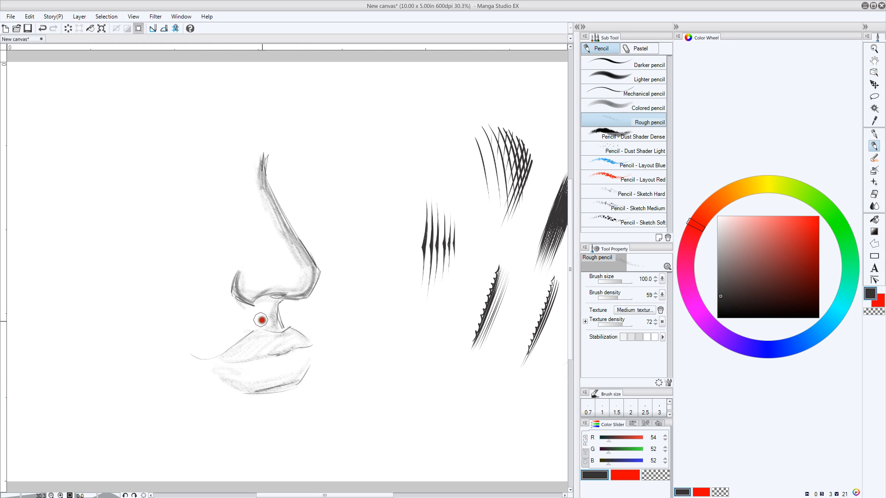
pyautogui.moveTo(268, 324)
pyautogui.mouseDown()
pyautogui.moveTo(239, 304)
pyautogui.moveTo(287, 318)
pyautogui.moveTo(290, 297)
pyautogui.moveTo(271, 257)
pyautogui.mouseUp()
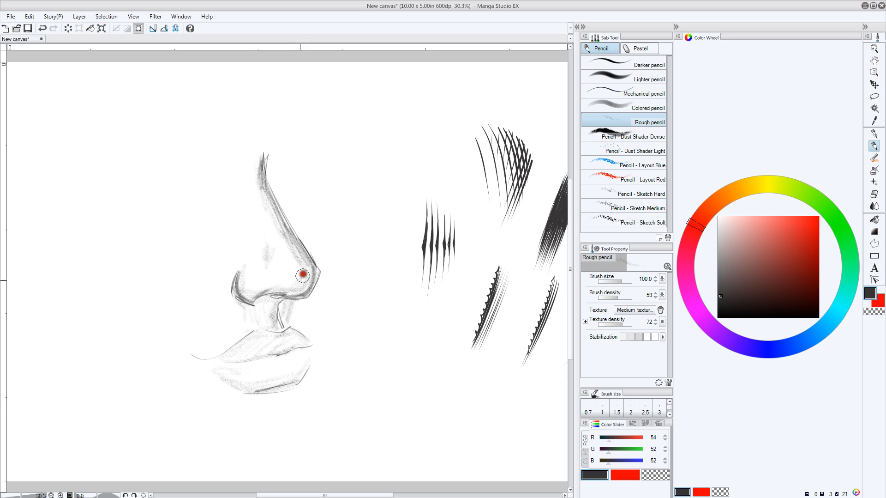
pyautogui.moveTo(289, 285); pyautogui.dragTo(253, 291)
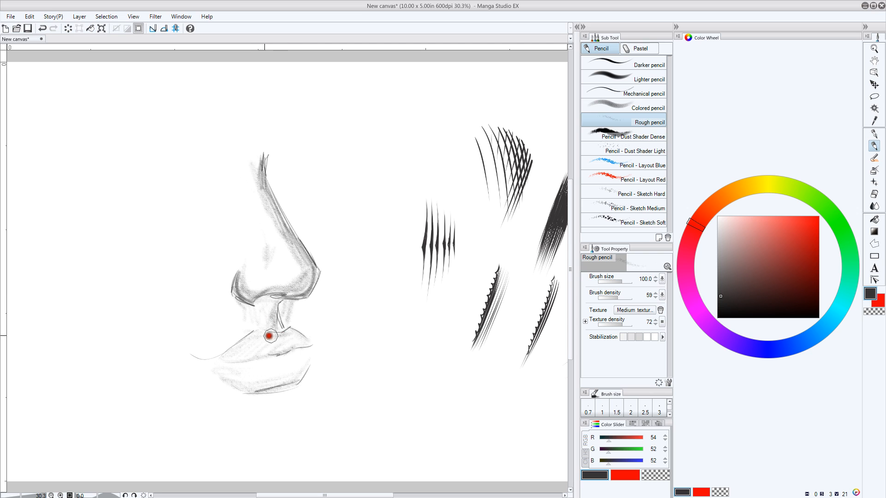
pyautogui.moveTo(236, 373)
pyautogui.mouseDown()
pyautogui.moveTo(281, 385)
pyautogui.moveTo(230, 363)
pyautogui.mouseUp()
# Smooth the pencil shading on the nose and lips with the Blend tool at brush size 60
pyautogui.click(871, 205)
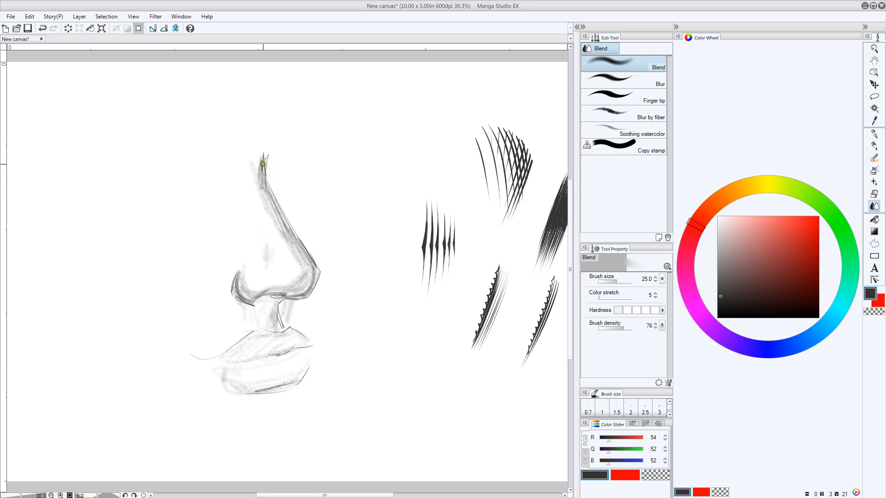
pyautogui.moveTo(252, 182)
pyautogui.mouseDown()
pyautogui.moveTo(262, 206)
pyautogui.moveTo(260, 176)
pyautogui.moveTo(285, 240)
pyautogui.moveTo(256, 161)
pyautogui.moveTo(257, 202)
pyautogui.moveTo(280, 240)
pyautogui.moveTo(272, 208)
pyautogui.moveTo(290, 244)
pyautogui.moveTo(268, 200)
pyautogui.moveTo(301, 262)
pyautogui.moveTo(252, 186)
pyautogui.moveTo(253, 153)
pyautogui.moveTo(246, 194)
pyautogui.moveTo(301, 261)
pyautogui.moveTo(283, 244)
pyautogui.moveTo(298, 282)
pyautogui.moveTo(304, 272)
pyautogui.moveTo(300, 292)
pyautogui.moveTo(310, 271)
pyautogui.moveTo(305, 287)
pyautogui.moveTo(289, 289)
pyautogui.moveTo(297, 290)
pyautogui.moveTo(276, 272)
pyautogui.moveTo(280, 287)
pyautogui.moveTo(260, 286)
pyautogui.moveTo(283, 287)
pyautogui.moveTo(249, 290)
pyautogui.moveTo(241, 268)
pyautogui.moveTo(252, 286)
pyautogui.moveTo(241, 279)
pyautogui.moveTo(249, 287)
pyautogui.moveTo(276, 237)
pyautogui.moveTo(296, 247)
pyautogui.moveTo(305, 276)
pyautogui.moveTo(286, 282)
pyautogui.moveTo(292, 288)
pyautogui.moveTo(236, 293)
pyautogui.moveTo(284, 287)
pyautogui.moveTo(295, 257)
pyautogui.moveTo(310, 273)
pyautogui.moveTo(267, 203)
pyautogui.moveTo(261, 152)
pyautogui.moveTo(246, 157)
pyautogui.moveTo(257, 195)
pyautogui.mouseUp()
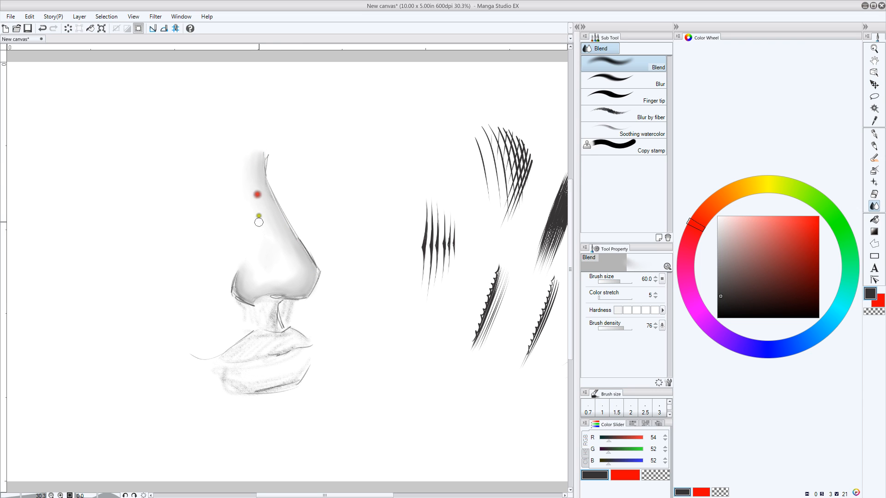
pyautogui.moveTo(270, 300)
pyautogui.mouseDown()
pyautogui.moveTo(274, 325)
pyautogui.moveTo(262, 324)
pyautogui.moveTo(255, 309)
pyautogui.moveTo(262, 303)
pyautogui.moveTo(225, 292)
pyautogui.moveTo(232, 275)
pyautogui.moveTo(232, 294)
pyautogui.moveTo(243, 304)
pyautogui.moveTo(230, 293)
pyautogui.moveTo(234, 267)
pyautogui.moveTo(222, 295)
pyautogui.moveTo(233, 300)
pyautogui.moveTo(237, 322)
pyautogui.moveTo(279, 318)
pyautogui.moveTo(280, 304)
pyautogui.moveTo(294, 304)
pyautogui.moveTo(272, 306)
pyautogui.moveTo(278, 323)
pyautogui.moveTo(267, 321)
pyautogui.moveTo(270, 300)
pyautogui.moveTo(250, 307)
pyautogui.moveTo(240, 327)
pyautogui.moveTo(251, 325)
pyautogui.moveTo(252, 339)
pyautogui.moveTo(282, 344)
pyautogui.moveTo(259, 351)
pyautogui.moveTo(284, 338)
pyautogui.moveTo(263, 333)
pyautogui.moveTo(296, 336)
pyautogui.moveTo(228, 359)
pyautogui.moveTo(240, 349)
pyautogui.moveTo(239, 362)
pyautogui.moveTo(268, 385)
pyautogui.moveTo(230, 379)
pyautogui.moveTo(254, 385)
pyautogui.moveTo(233, 381)
pyautogui.moveTo(253, 392)
pyautogui.moveTo(306, 369)
pyautogui.moveTo(236, 390)
pyautogui.mouseUp()
pyautogui.moveTo(311, 260)
pyautogui.mouseDown()
pyautogui.moveTo(273, 195)
pyautogui.moveTo(262, 119)
pyautogui.mouseUp()
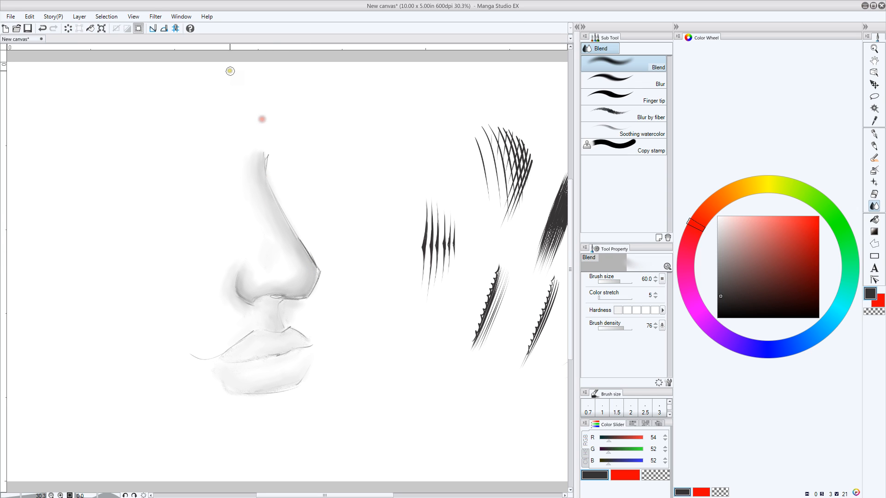
pyautogui.moveTo(270, 213)
pyautogui.mouseDown()
pyautogui.moveTo(309, 266)
pyautogui.moveTo(286, 298)
pyautogui.moveTo(238, 278)
pyautogui.moveTo(257, 185)
pyautogui.mouseUp()
# Return to the Rough pencil and add more shading under the nose, on the lips and along the bridge
pyautogui.click(873, 147)
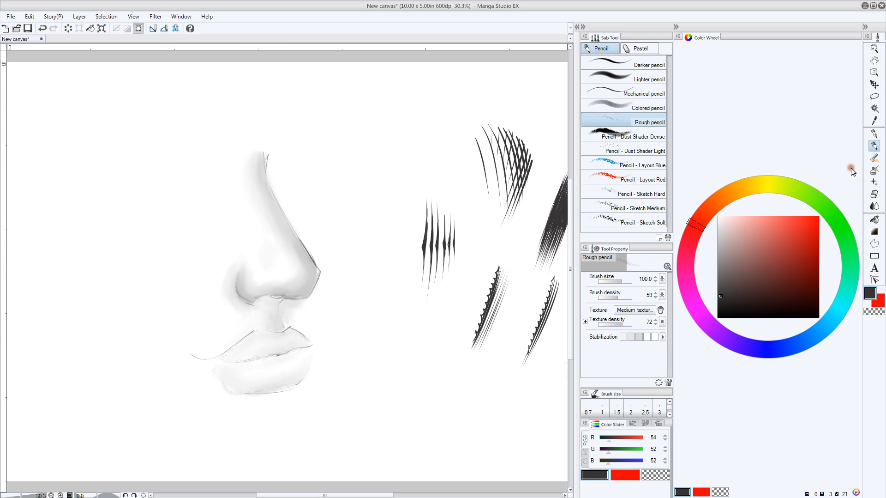
pyautogui.moveTo(261, 154)
pyautogui.mouseDown()
pyautogui.moveTo(265, 195)
pyautogui.moveTo(308, 249)
pyautogui.moveTo(281, 219)
pyautogui.moveTo(308, 278)
pyautogui.moveTo(293, 297)
pyautogui.moveTo(277, 287)
pyautogui.moveTo(307, 282)
pyautogui.moveTo(290, 289)
pyautogui.moveTo(239, 283)
pyautogui.moveTo(262, 289)
pyautogui.moveTo(248, 292)
pyautogui.moveTo(236, 276)
pyautogui.moveTo(243, 297)
pyautogui.moveTo(236, 282)
pyautogui.moveTo(246, 295)
pyautogui.moveTo(267, 298)
pyautogui.moveTo(275, 326)
pyautogui.moveTo(281, 305)
pyautogui.moveTo(290, 323)
pyautogui.moveTo(254, 318)
pyautogui.moveTo(239, 334)
pyautogui.moveTo(263, 333)
pyautogui.moveTo(230, 352)
pyautogui.moveTo(250, 340)
pyautogui.moveTo(251, 359)
pyautogui.moveTo(285, 353)
pyautogui.moveTo(222, 348)
pyautogui.moveTo(259, 389)
pyautogui.moveTo(246, 385)
pyautogui.moveTo(308, 364)
pyautogui.mouseUp()
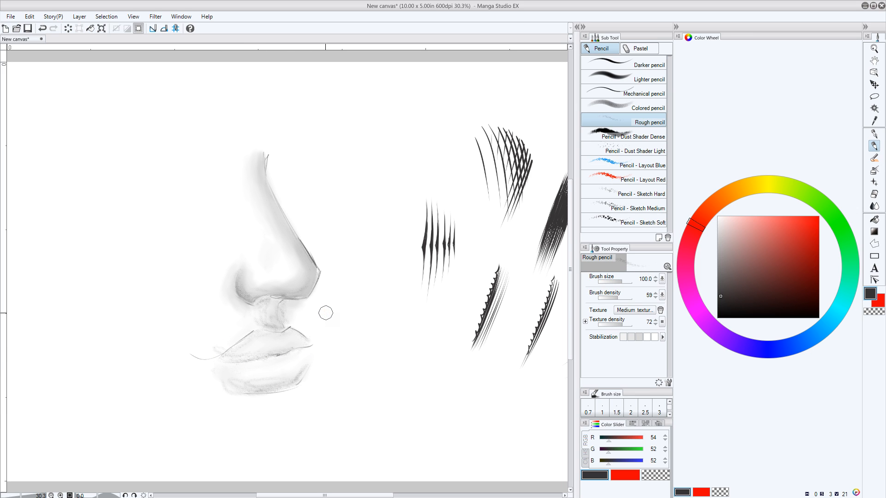
pyautogui.moveTo(306, 237)
pyautogui.mouseDown()
pyautogui.moveTo(307, 267)
pyautogui.moveTo(257, 174)
pyautogui.moveTo(287, 241)
pyautogui.moveTo(245, 260)
pyautogui.moveTo(243, 283)
pyautogui.moveTo(291, 293)
pyautogui.moveTo(300, 271)
pyautogui.moveTo(283, 293)
pyautogui.moveTo(257, 292)
pyautogui.moveTo(292, 251)
pyautogui.moveTo(266, 155)
pyautogui.mouseUp()
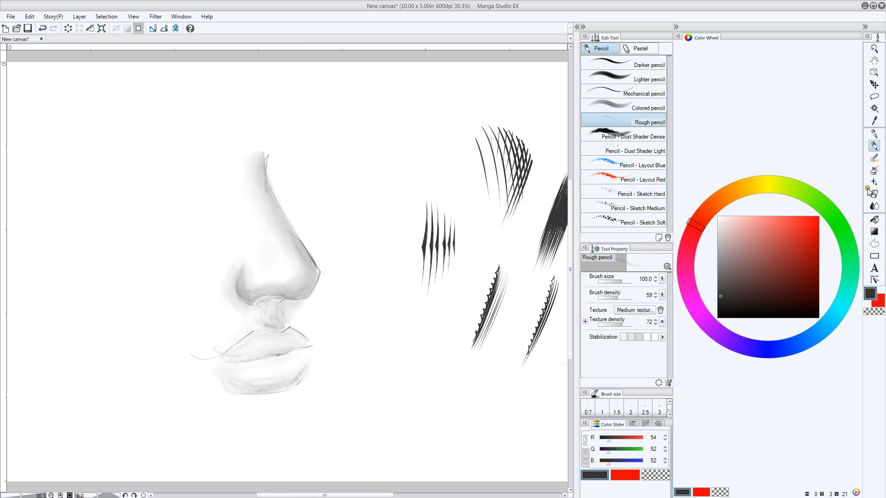
# Soften the edges and shading of the nose and lips with the Blur sub tool at brush size 80
pyautogui.click(874, 205)
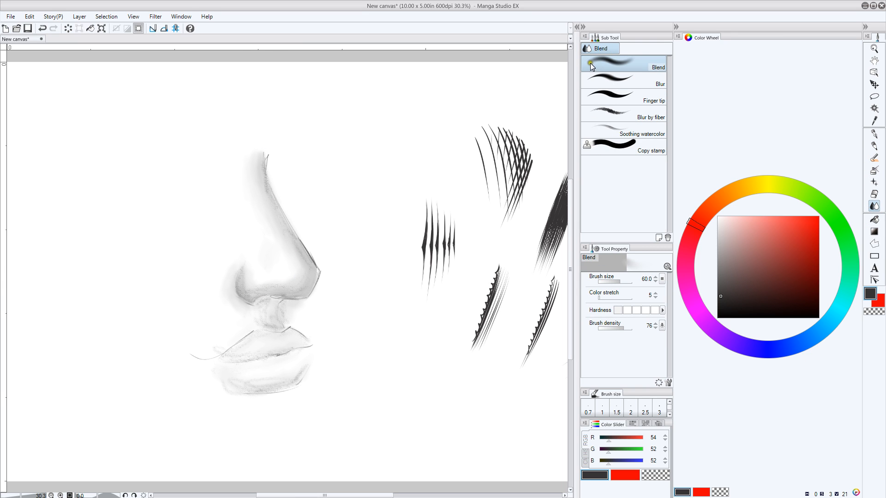
pyautogui.click(595, 82)
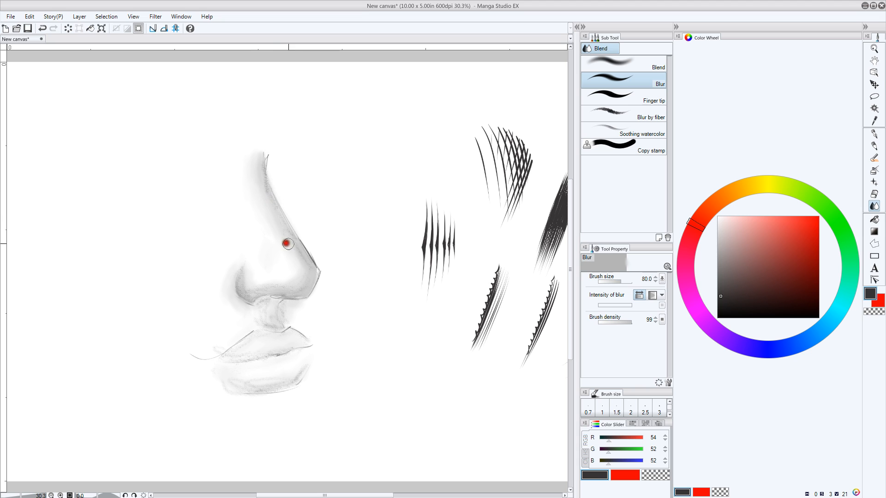
pyautogui.moveTo(265, 186)
pyautogui.mouseDown()
pyautogui.moveTo(308, 251)
pyautogui.moveTo(274, 181)
pyautogui.moveTo(321, 267)
pyautogui.moveTo(313, 262)
pyautogui.moveTo(309, 298)
pyautogui.moveTo(290, 299)
pyautogui.moveTo(304, 303)
pyautogui.moveTo(283, 307)
pyautogui.moveTo(284, 328)
pyautogui.moveTo(288, 319)
pyautogui.moveTo(284, 327)
pyautogui.moveTo(298, 332)
pyautogui.moveTo(248, 331)
pyautogui.moveTo(255, 326)
pyautogui.moveTo(220, 356)
pyautogui.moveTo(252, 361)
pyautogui.moveTo(235, 365)
pyautogui.moveTo(227, 380)
pyautogui.moveTo(287, 386)
pyautogui.moveTo(268, 393)
pyautogui.moveTo(282, 381)
pyautogui.moveTo(191, 349)
pyautogui.mouseUp()
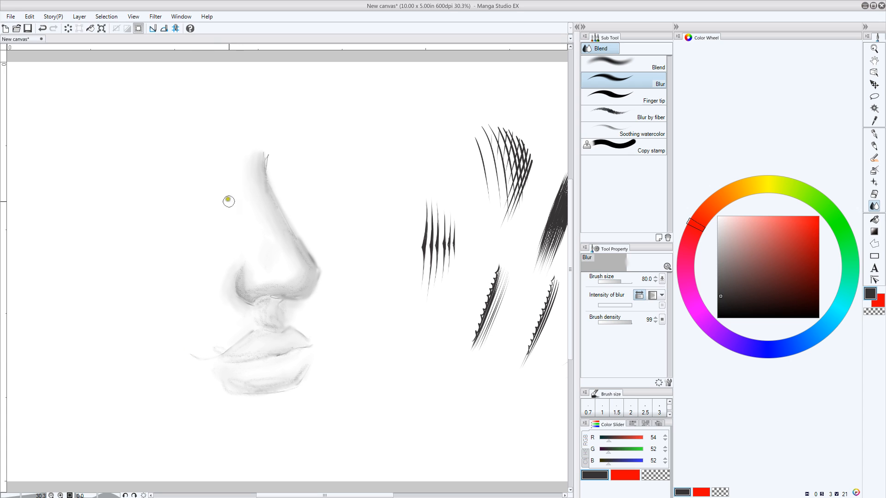
# Set the Rough pencil to size 50, brush density 68 and texture density 71, and darken the nose's bridge and tip
pyautogui.click(874, 146)
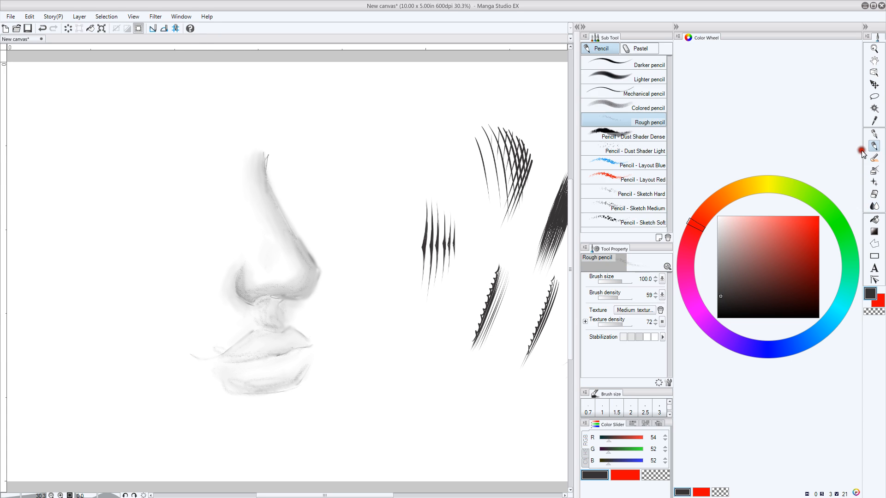
pyautogui.click(621, 324)
pyautogui.click(621, 297)
pyautogui.moveTo(264, 155); pyautogui.dragTo(285, 217)
pyautogui.moveTo(269, 184); pyautogui.dragTo(312, 254)
pyautogui.moveTo(267, 191); pyautogui.dragTo(310, 259)
pyautogui.moveTo(277, 208); pyautogui.dragTo(315, 268)
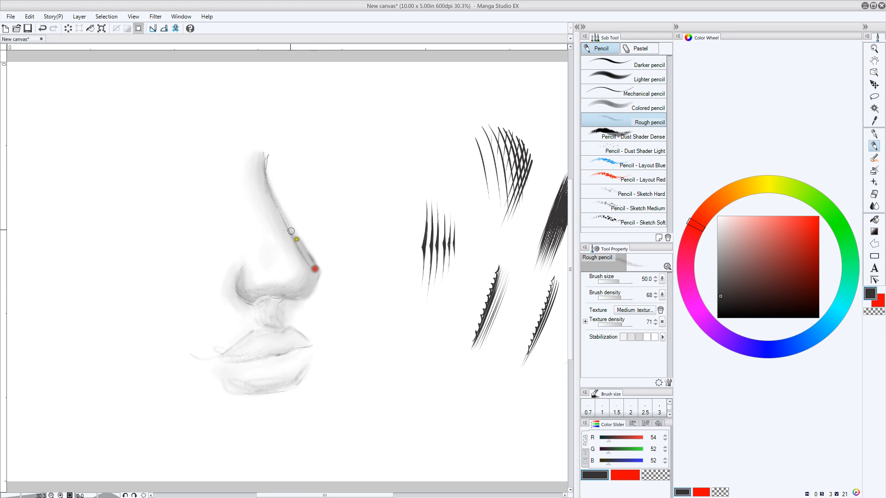
pyautogui.moveTo(296, 238); pyautogui.dragTo(312, 281)
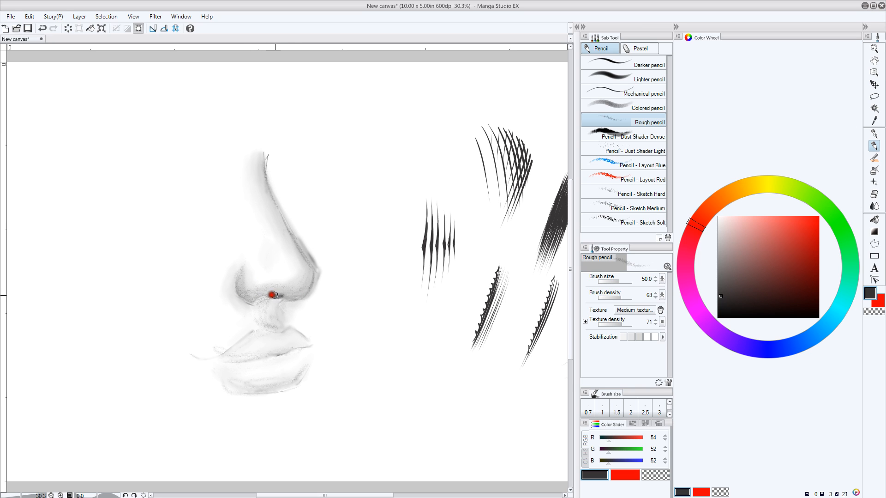
# Darken the nostrils and lip contours with the Rough pencil and add a cheek crease beside the nostril
pyautogui.moveTo(274, 294)
pyautogui.mouseDown()
pyautogui.moveTo(242, 299)
pyautogui.moveTo(244, 264)
pyautogui.moveTo(239, 277)
pyautogui.moveTo(275, 298)
pyautogui.moveTo(307, 291)
pyautogui.moveTo(314, 271)
pyautogui.mouseUp()
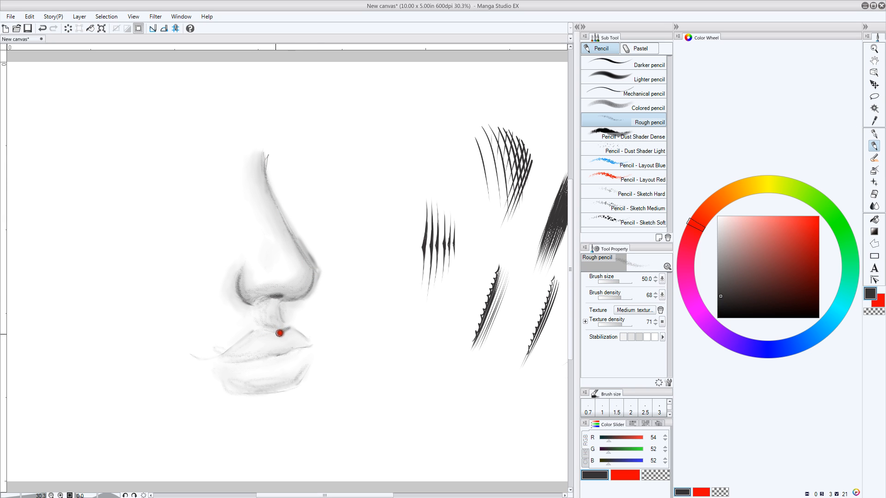
pyautogui.moveTo(279, 333)
pyautogui.mouseDown()
pyautogui.moveTo(233, 340)
pyautogui.moveTo(215, 360)
pyautogui.moveTo(309, 343)
pyautogui.moveTo(272, 384)
pyautogui.moveTo(244, 387)
pyautogui.moveTo(292, 382)
pyautogui.moveTo(229, 391)
pyautogui.moveTo(269, 380)
pyautogui.moveTo(281, 386)
pyautogui.moveTo(307, 369)
pyautogui.moveTo(296, 352)
pyautogui.mouseUp()
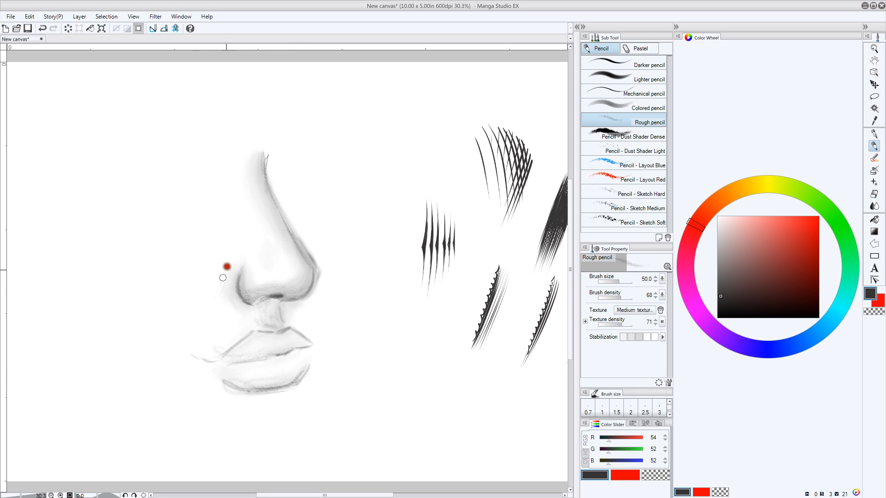
pyautogui.moveTo(227, 266)
pyautogui.mouseDown()
pyautogui.moveTo(207, 305)
pyautogui.moveTo(235, 273)
pyautogui.mouseUp()
pyautogui.moveTo(300, 494); pyautogui.dragTo(315, 481)
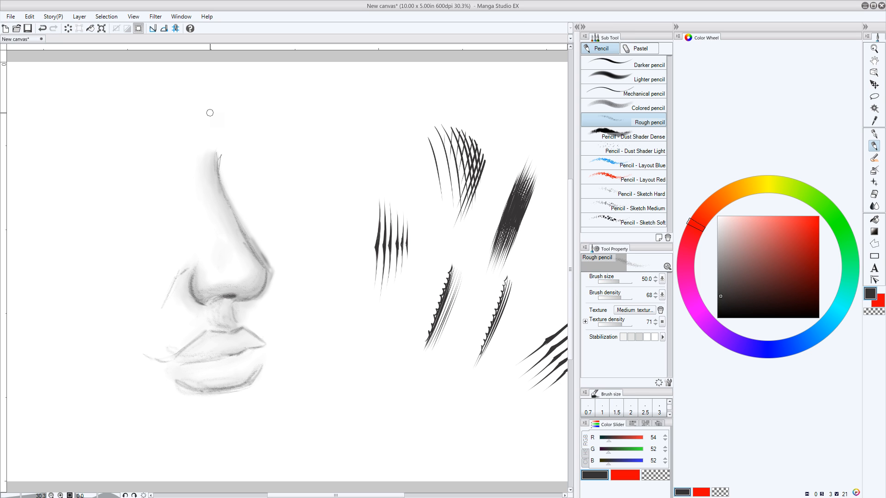
pyautogui.moveTo(343, 493); pyautogui.dragTo(357, 492)
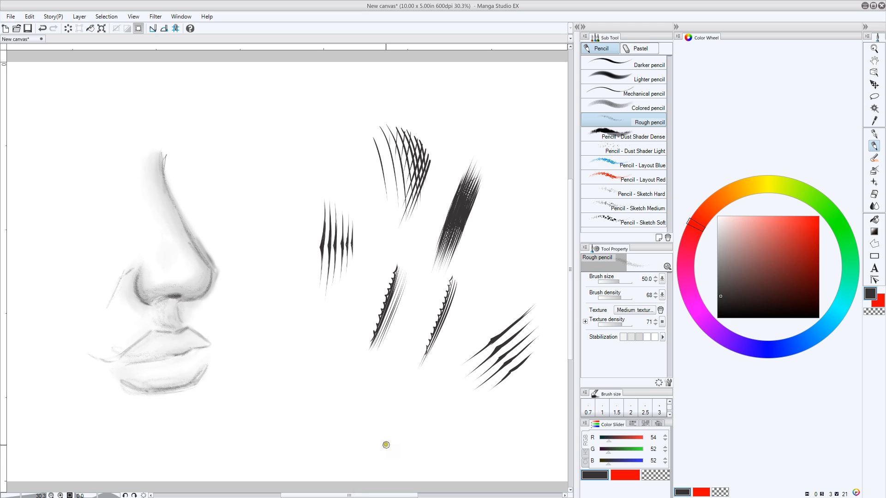